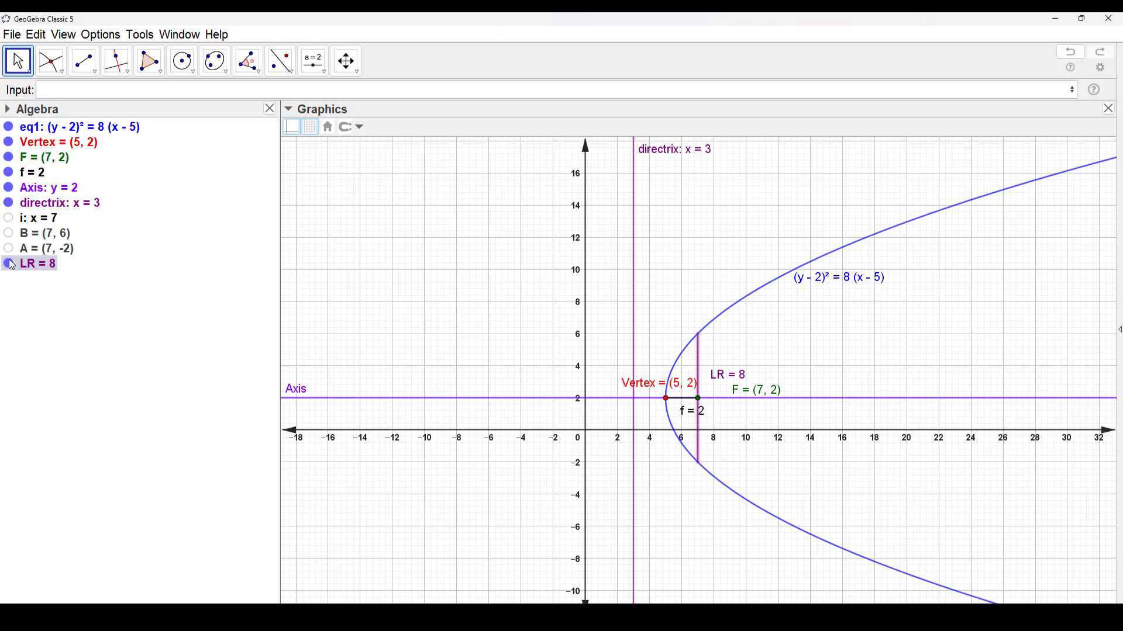
pyautogui.moveTo(852, 351); pyautogui.dragTo(773, 322)
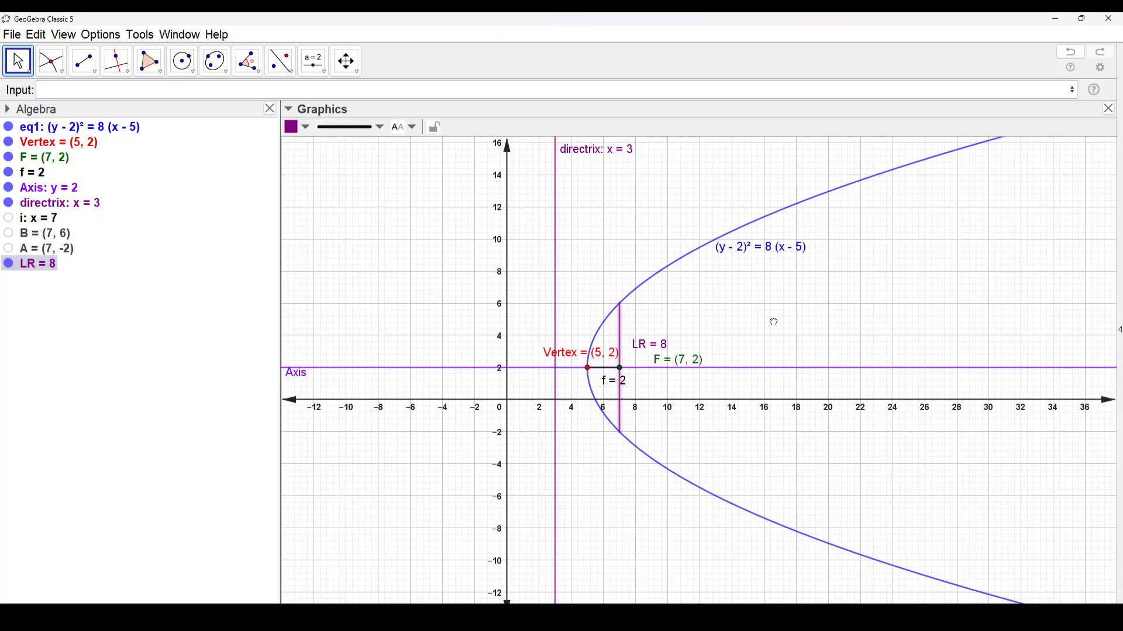
pyautogui.click(538, 454)
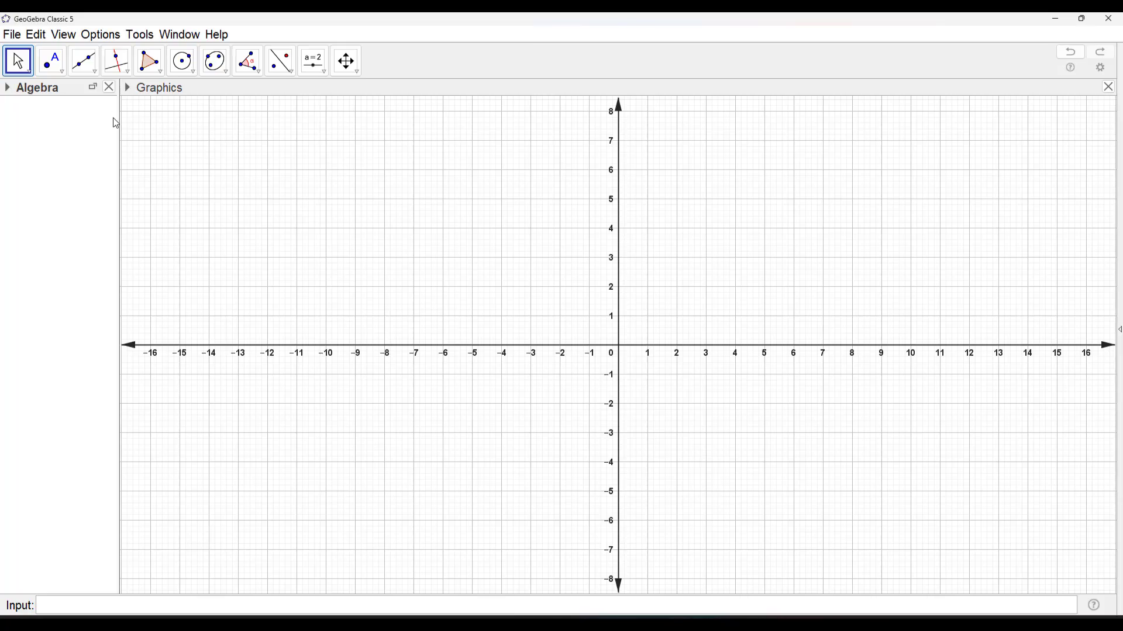
# In the advanced settings' layout preferences, place the input bar at the top, and close the preferences
pyautogui.click(70, 38)
pyautogui.click(89, 36)
pyautogui.click(125, 137)
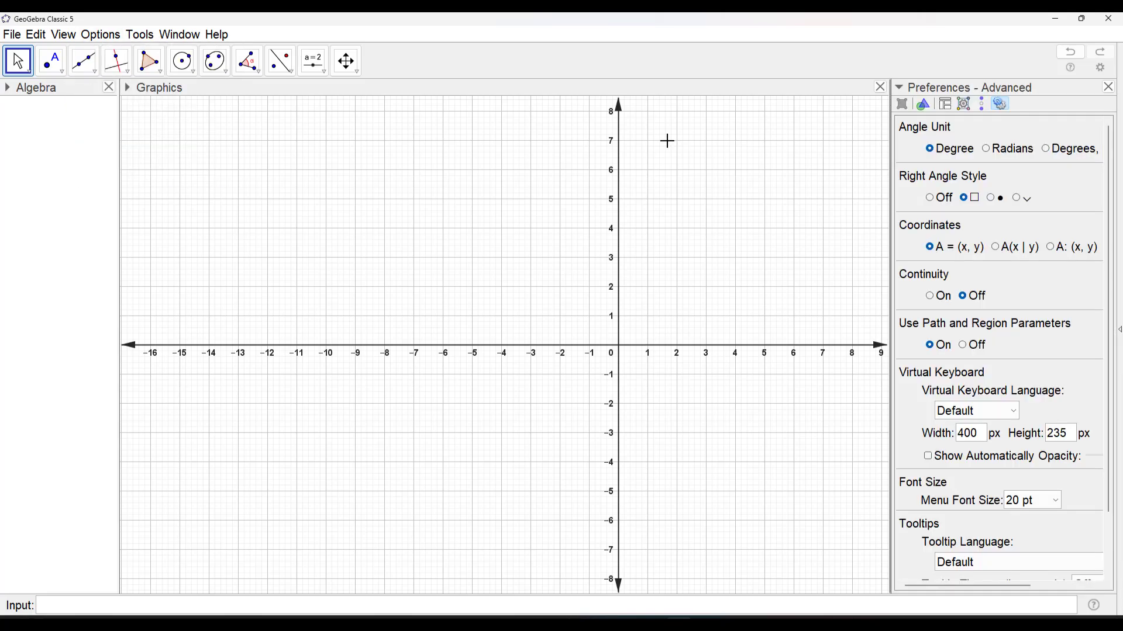
pyautogui.click(946, 105)
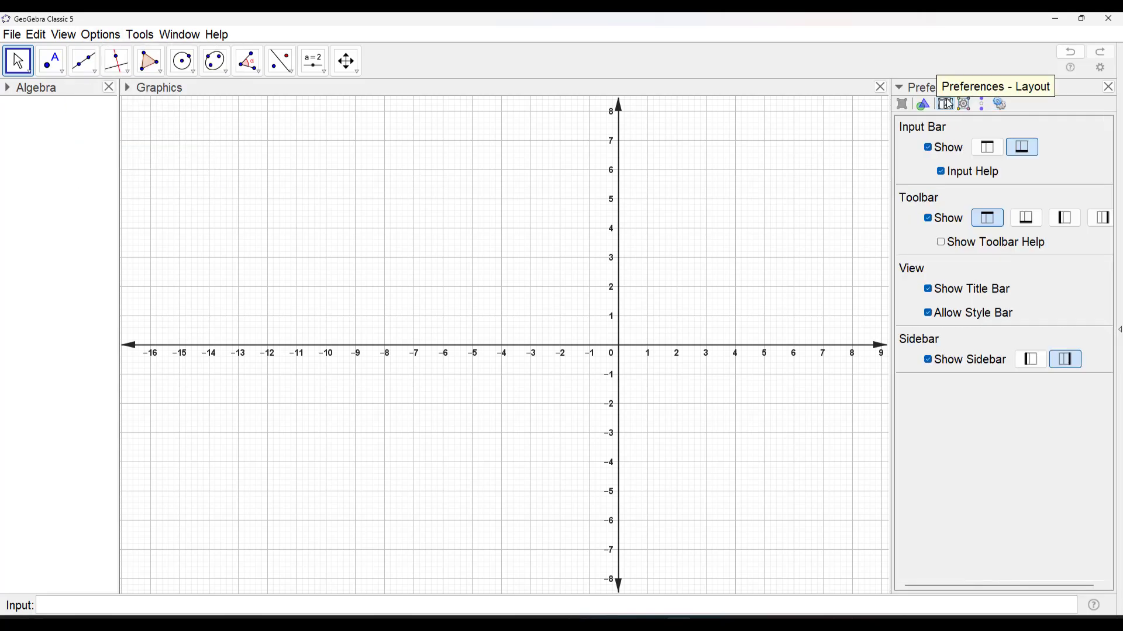
pyautogui.click(991, 150)
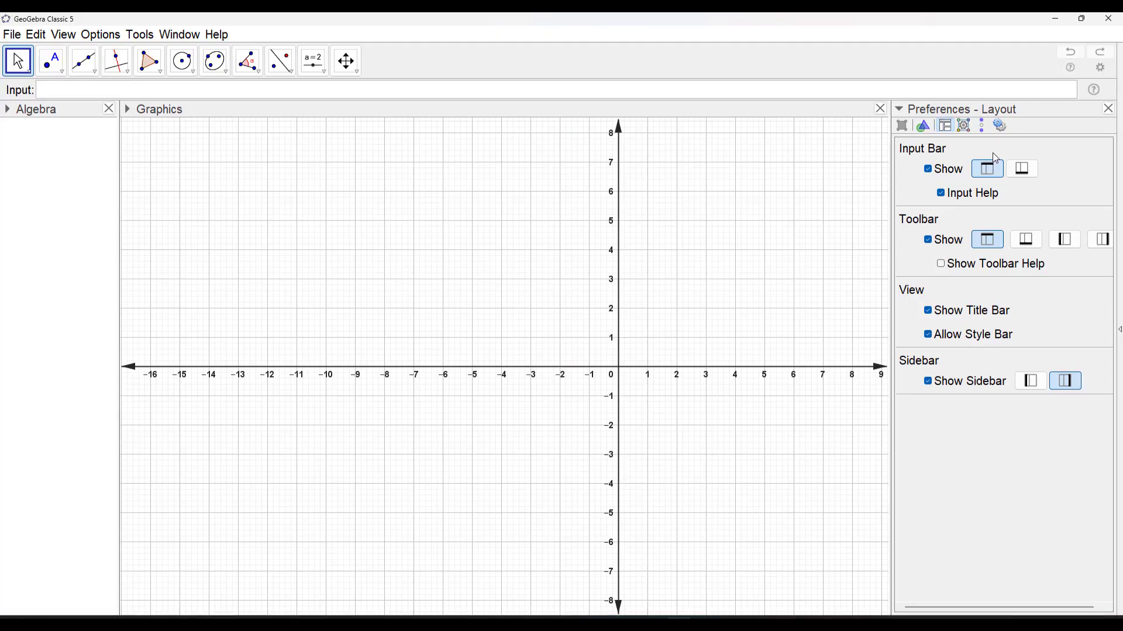
pyautogui.click(1108, 109)
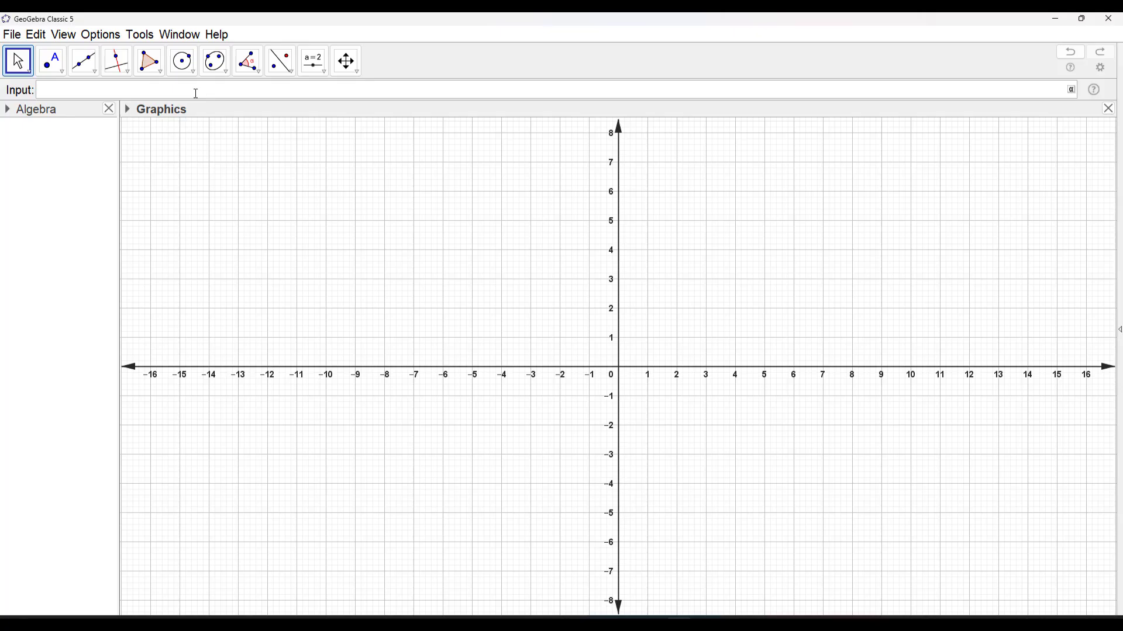
# Plot the parabola (y-2)^2=8(x-5) by entering its equation
pyautogui.write('(y-2')
pyautogui.press('Right')
pyautogui.write('^2=8(x-5')
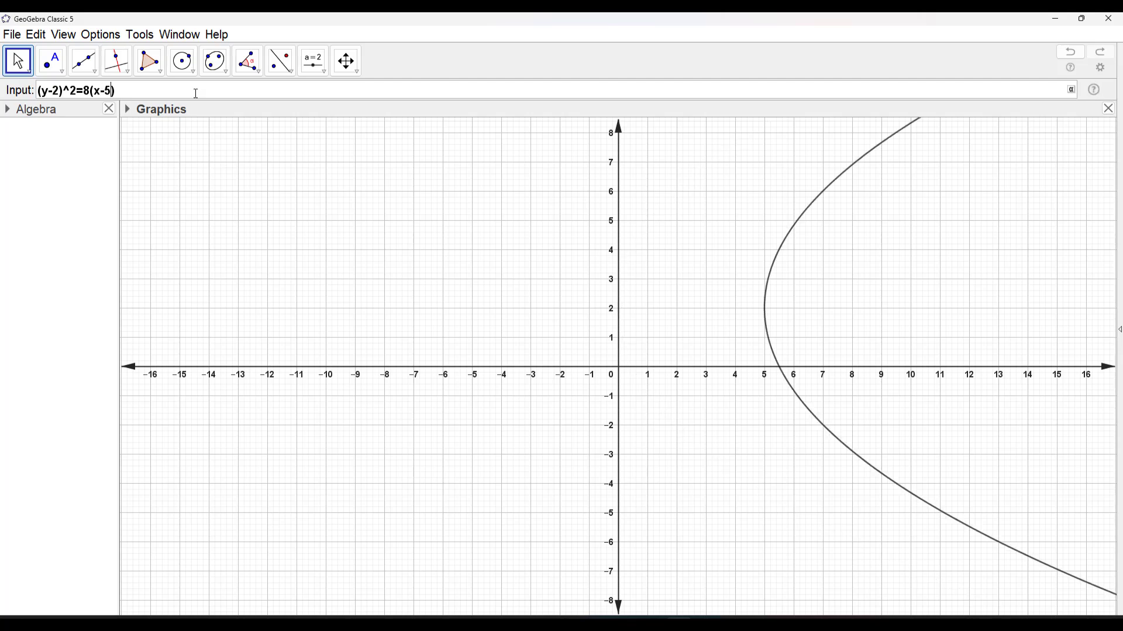
pyautogui.press('Return')
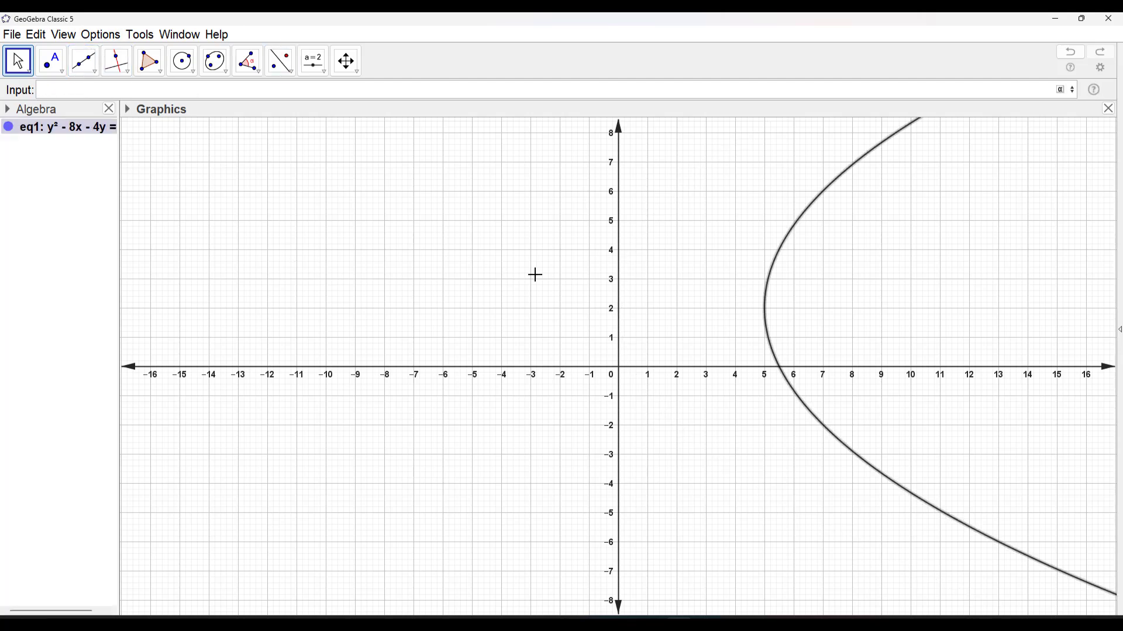
# Widen the Algebra view to fit the full equation, and zoom out the graph to show more of the parabola
pyautogui.moveTo(649, 286); pyautogui.dragTo(564, 352)
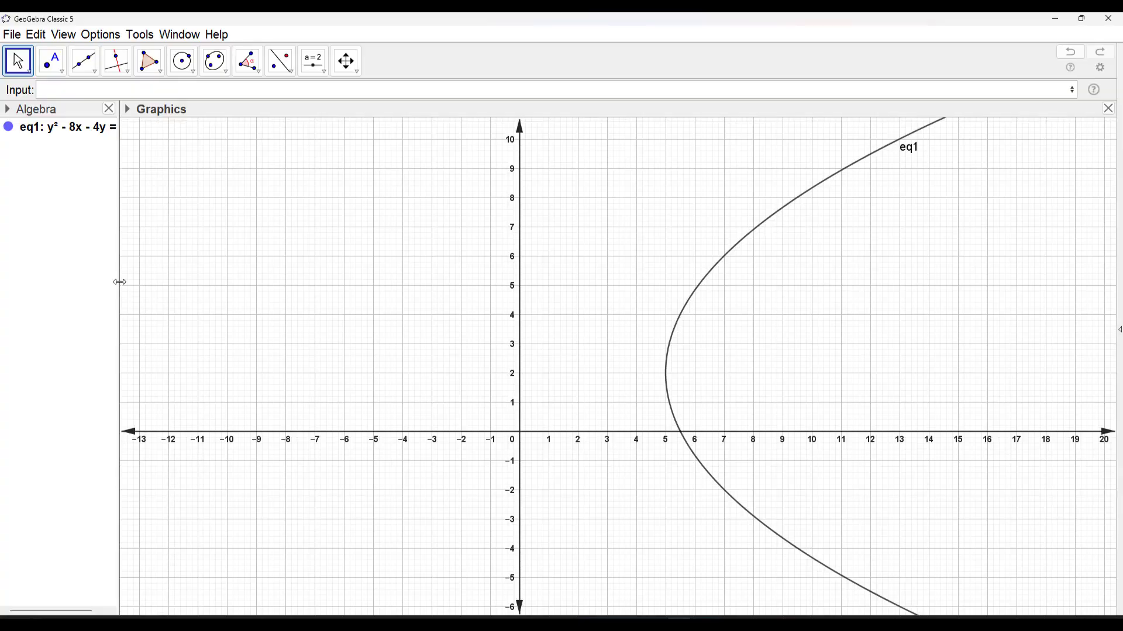
pyautogui.moveTo(120, 282); pyautogui.dragTo(280, 286)
pyautogui.moveTo(724, 328); pyautogui.dragTo(617, 322)
pyautogui.scroll(-1, 625, 323)
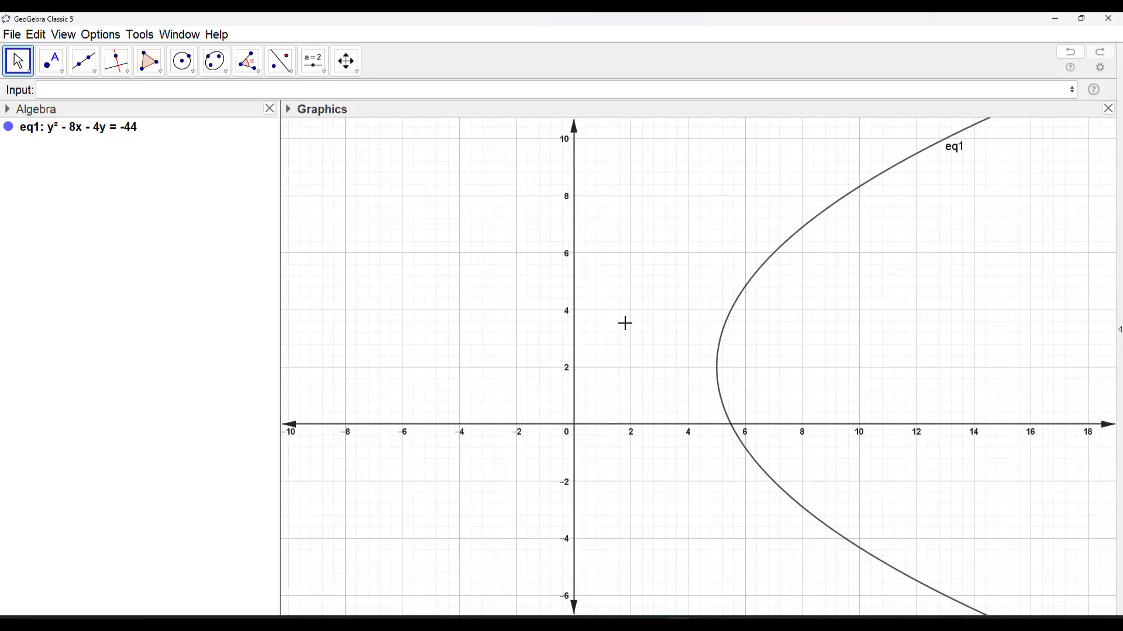
pyautogui.scroll(-9, 625, 323)
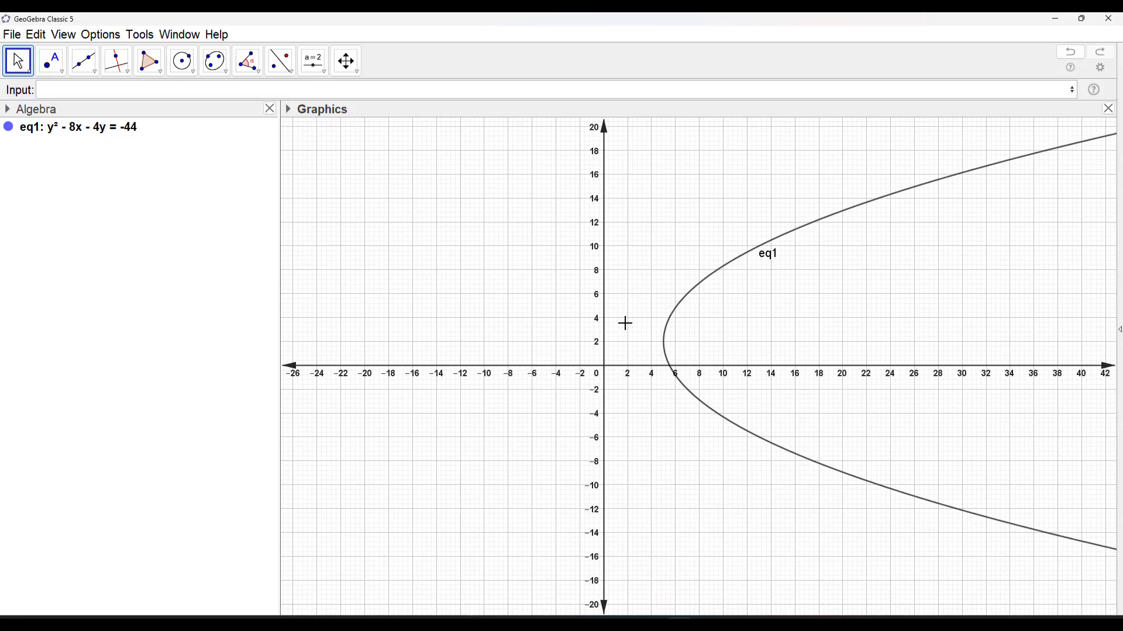
# Set the parabola's label in the graph to show only its value instead of its name
pyautogui.click(735, 262)
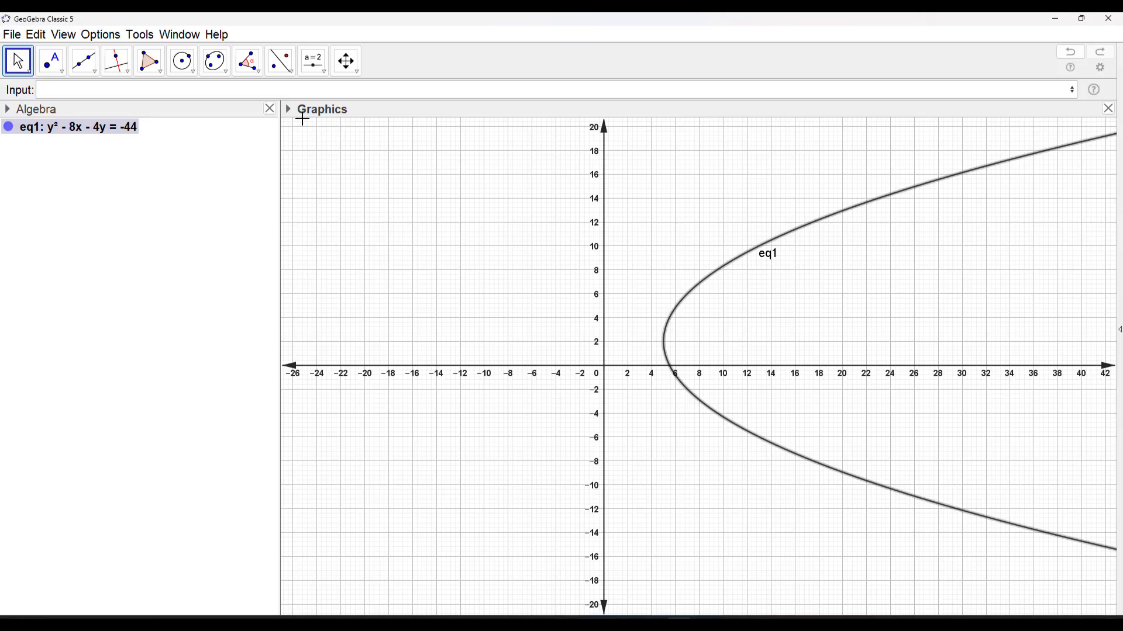
pyautogui.click(289, 110)
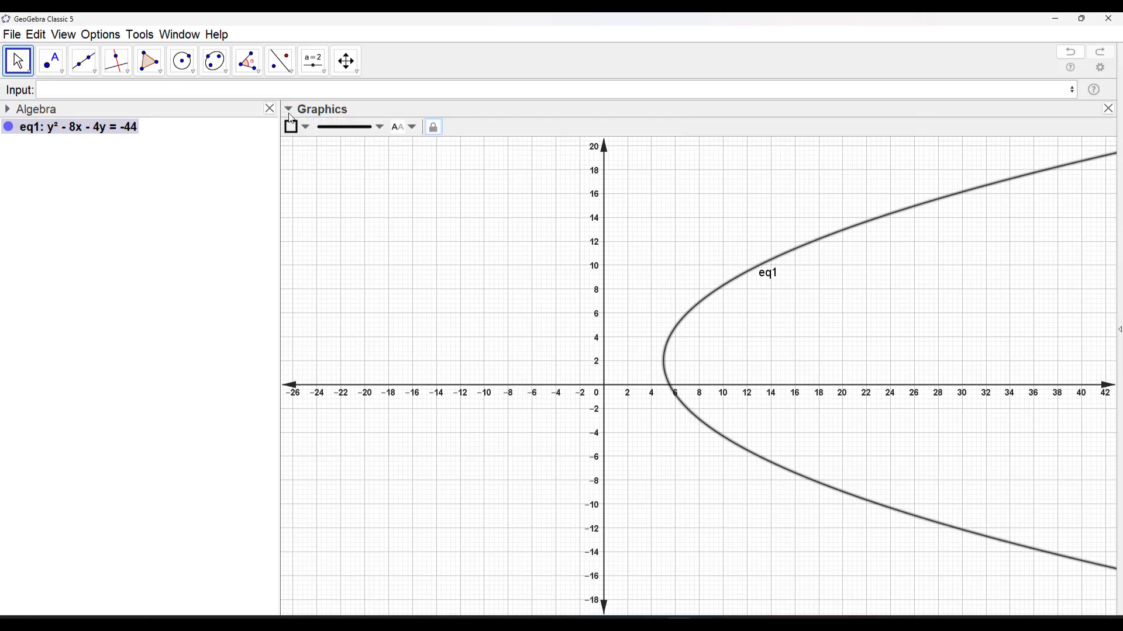
pyautogui.click(406, 127)
pyautogui.click(419, 185)
pyautogui.click(402, 128)
pyautogui.click(409, 203)
pyautogui.click(719, 313)
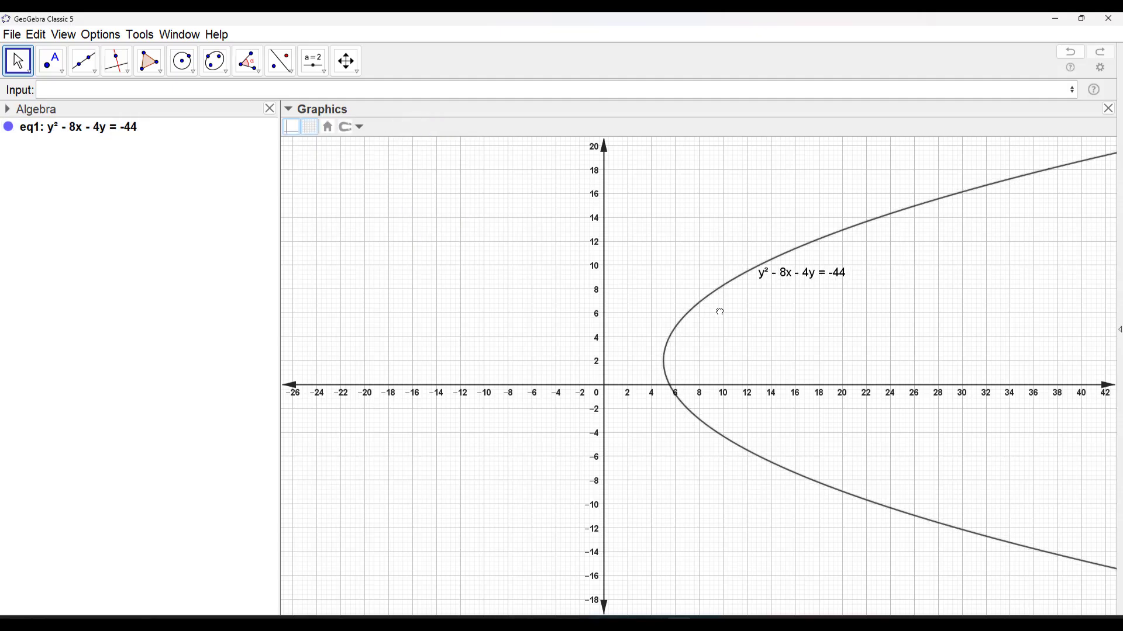
# Display the parabola's equation in its input form
pyautogui.click(119, 138)
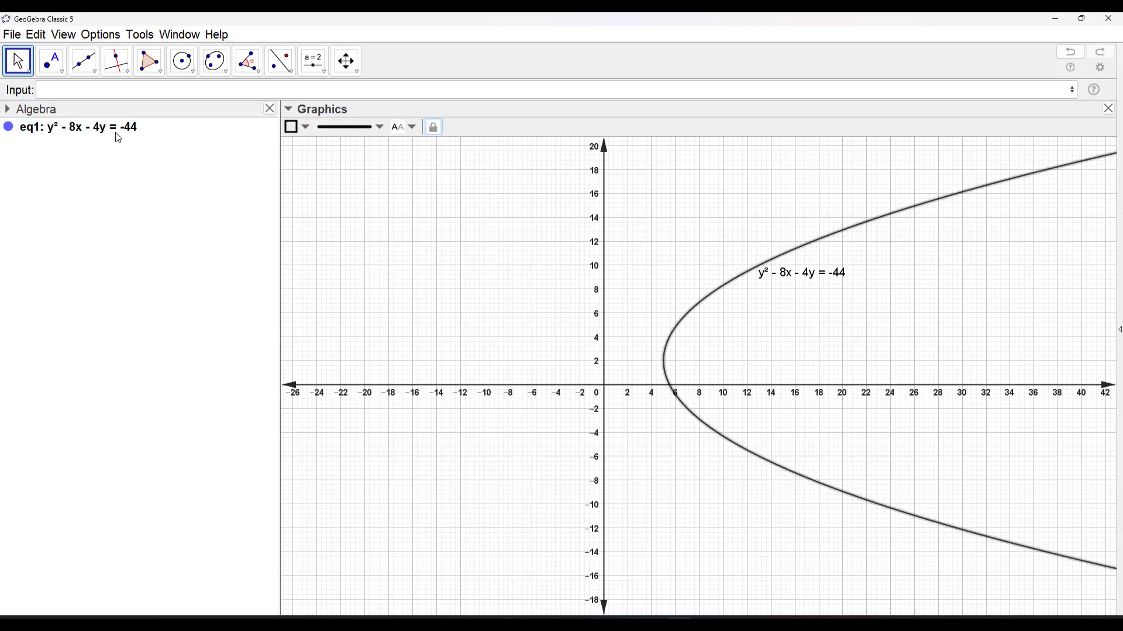
pyautogui.rightClick(115, 132)
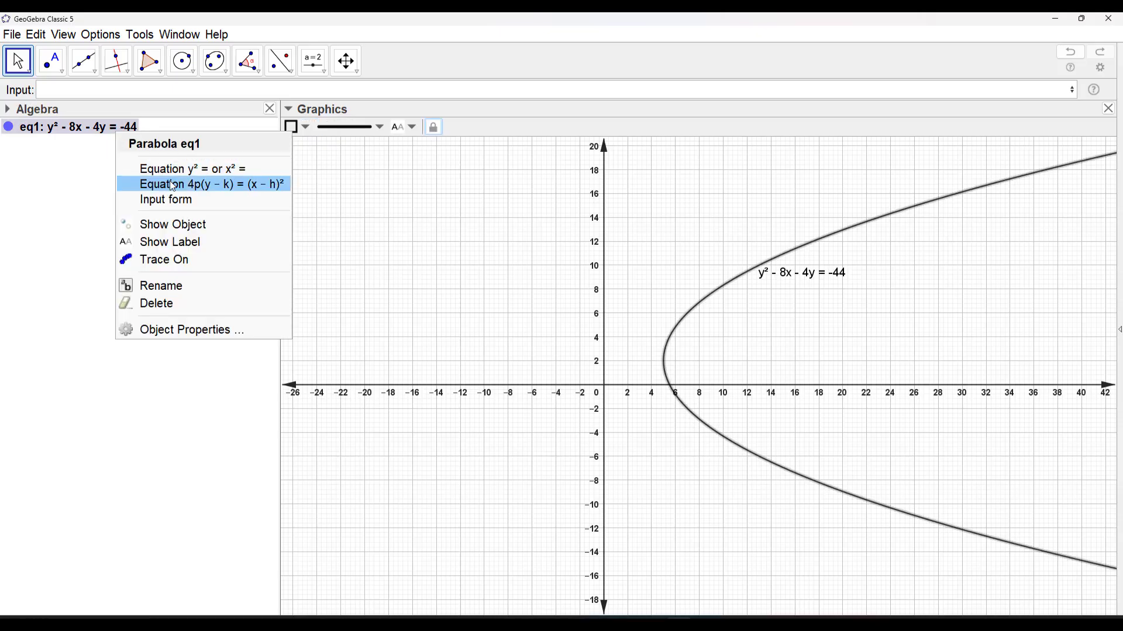
pyautogui.click(170, 199)
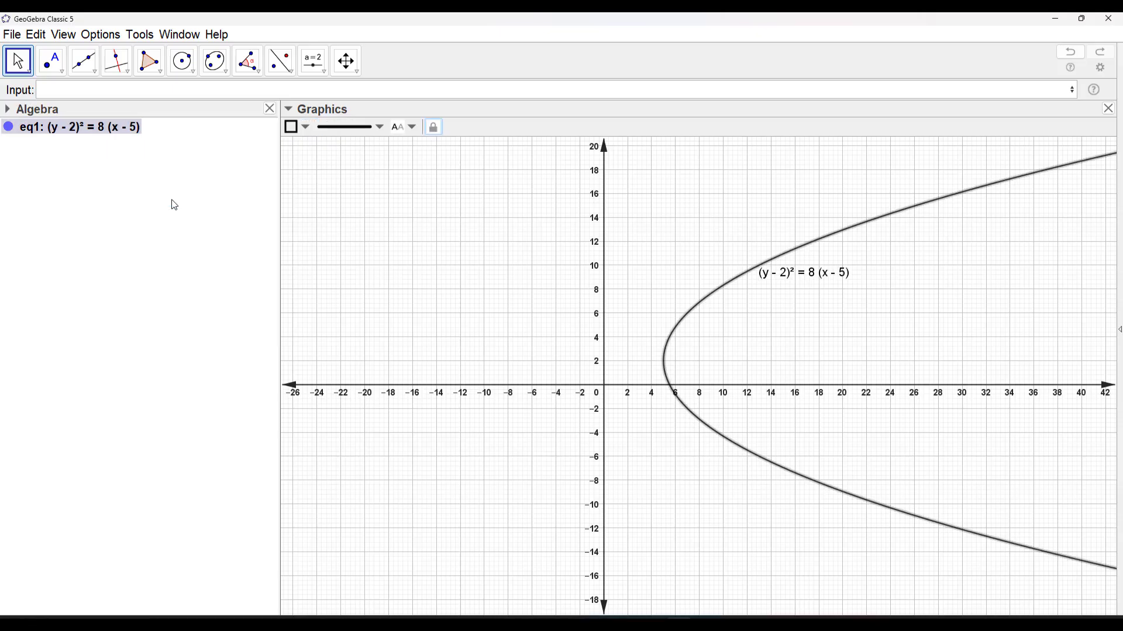
pyautogui.click(172, 199)
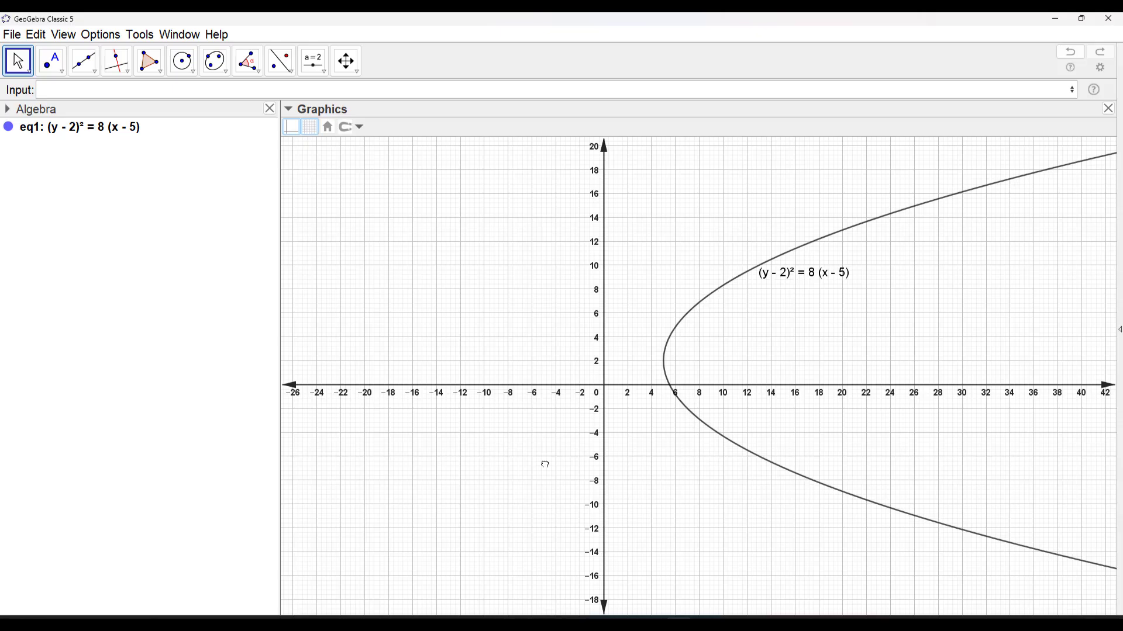
# Create the parabola's vertex point with the command Vertex(eq1)
pyautogui.click(71, 91)
pyautogui.write('vert')
pyautogui.press('Return')
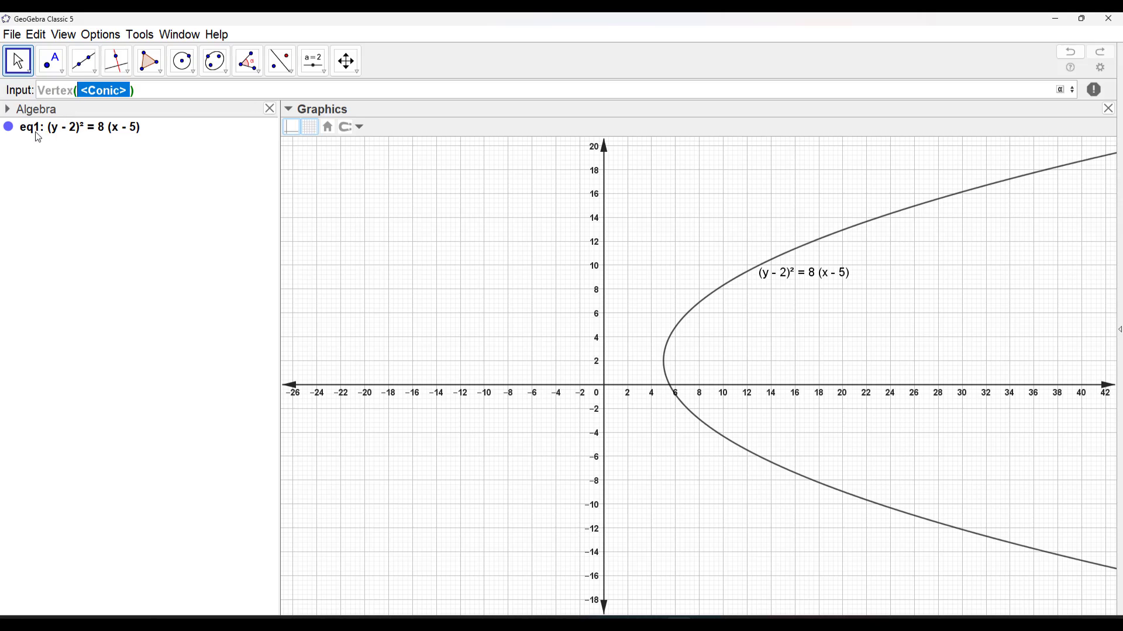
pyautogui.write('eq1')
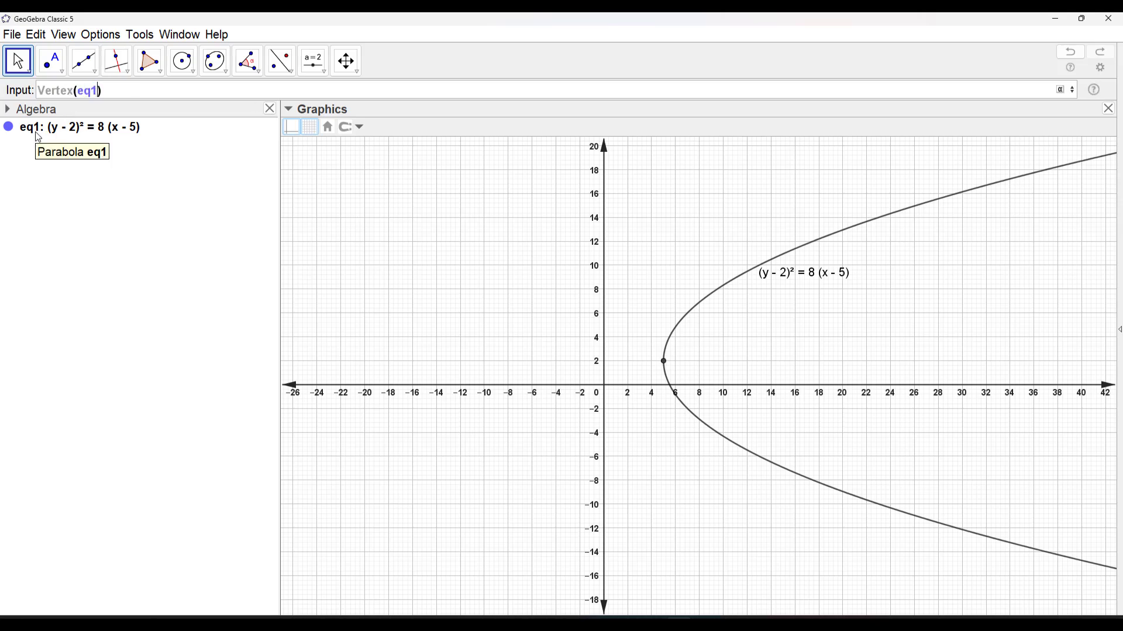
pyautogui.press('Return')
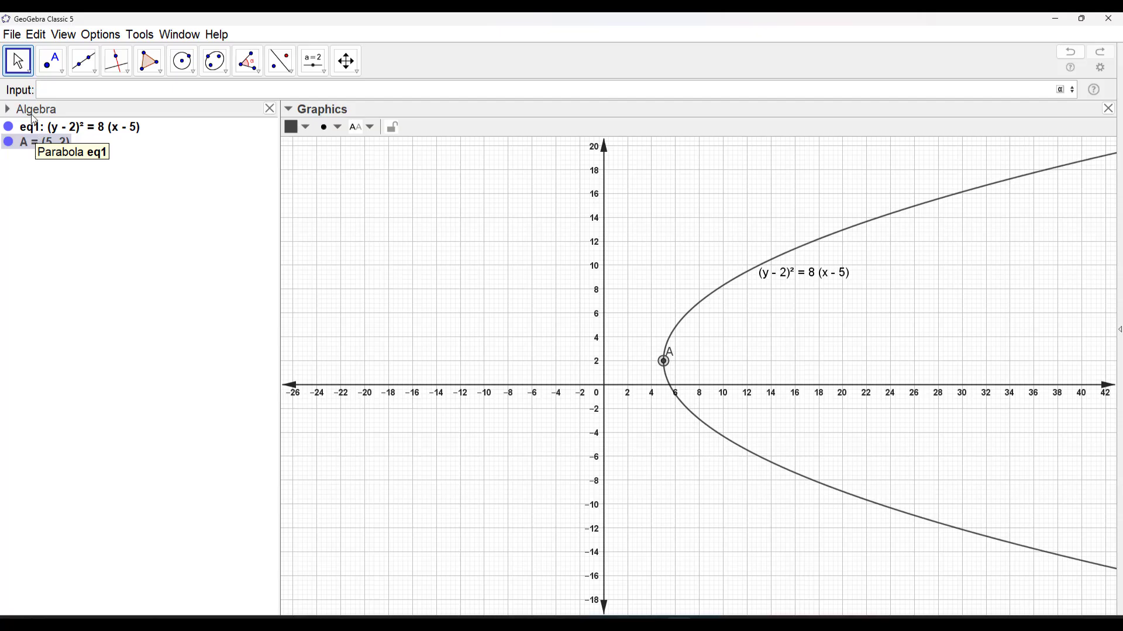
# Rename the new point on the parabola to Vertex
pyautogui.click(664, 361)
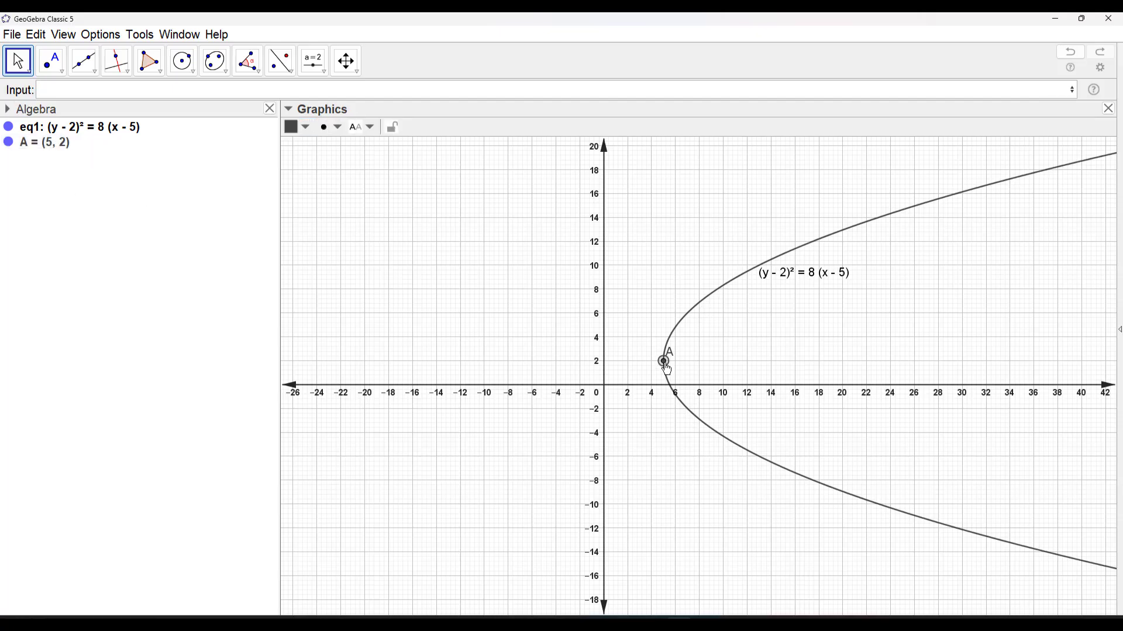
pyautogui.rightClick(664, 362)
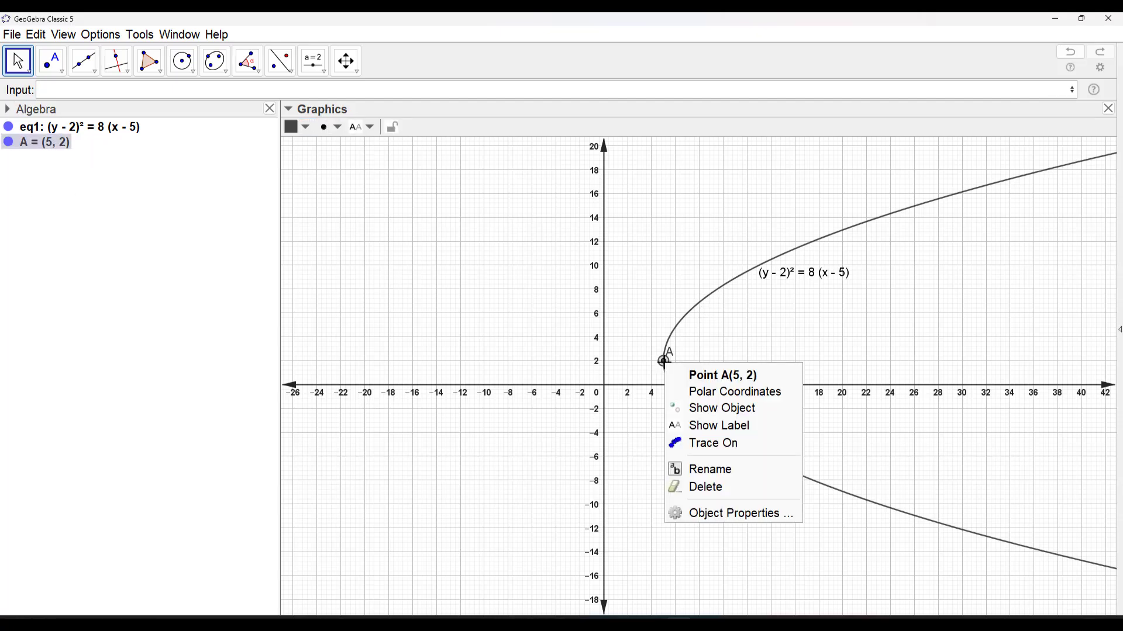
pyautogui.click(717, 471)
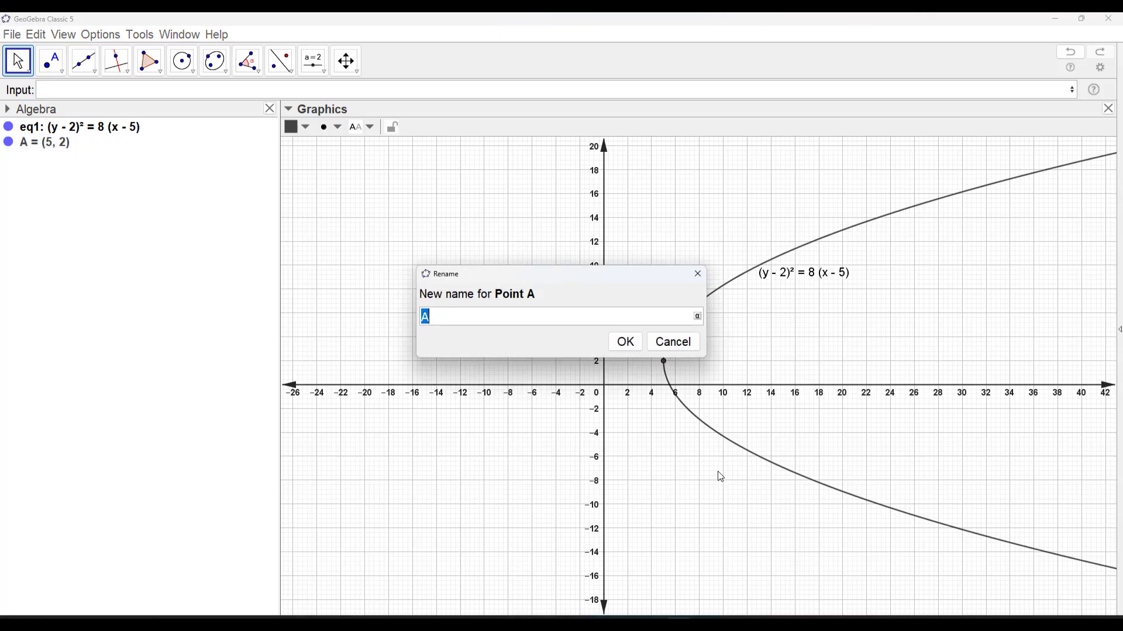
pyautogui.write('Vertex')
pyautogui.press('Return')
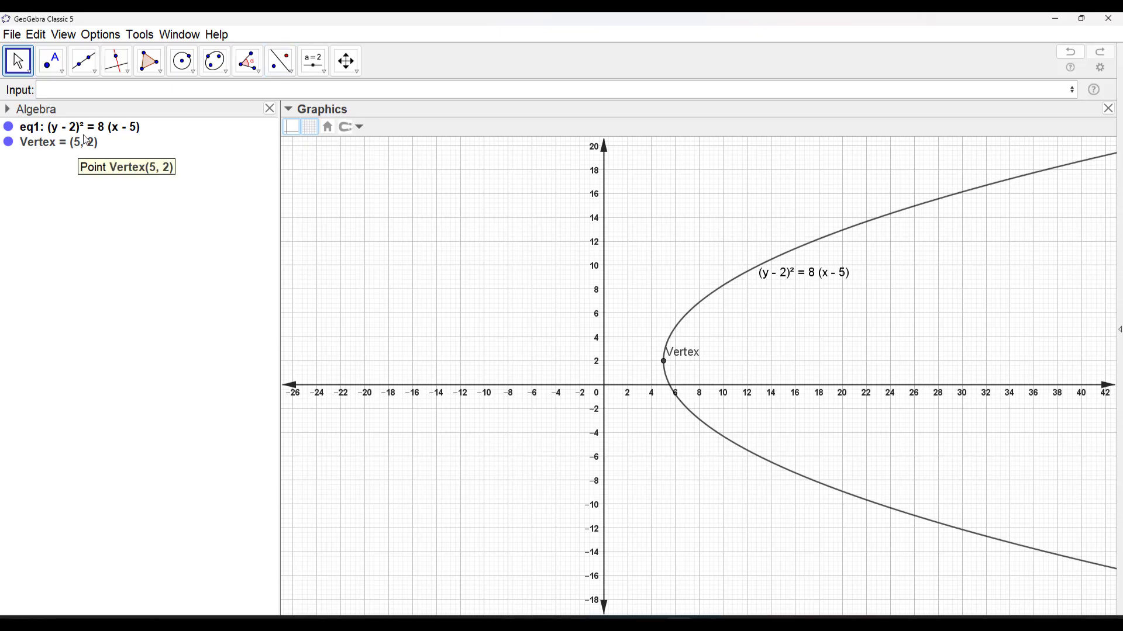
# Set the Vertex point's label to show Name & Value
pyautogui.click(653, 366)
pyautogui.click(370, 127)
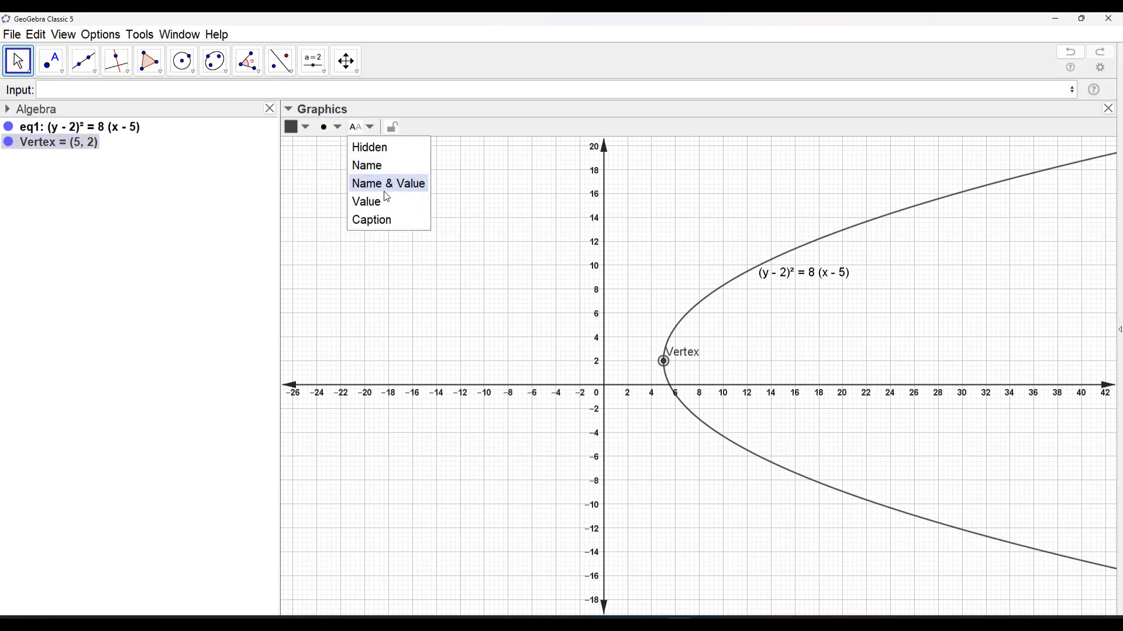
pyautogui.click(389, 185)
pyautogui.click(778, 361)
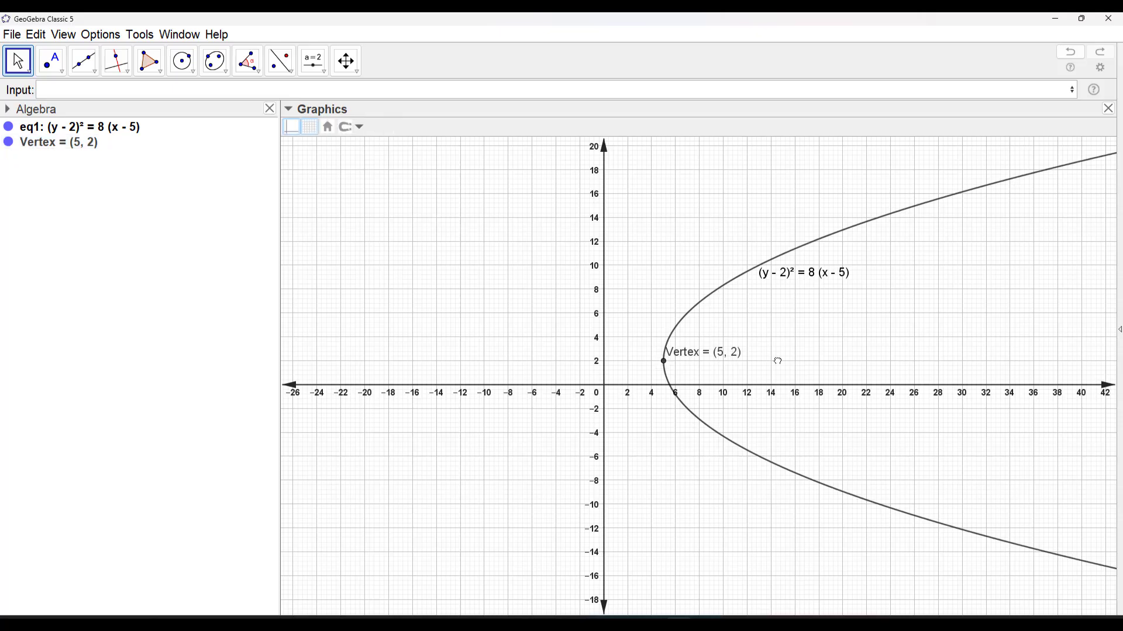
# Create the parabola's focus point with the command Focus(eq1)
pyautogui.click(113, 91)
pyautogui.write('Focus')
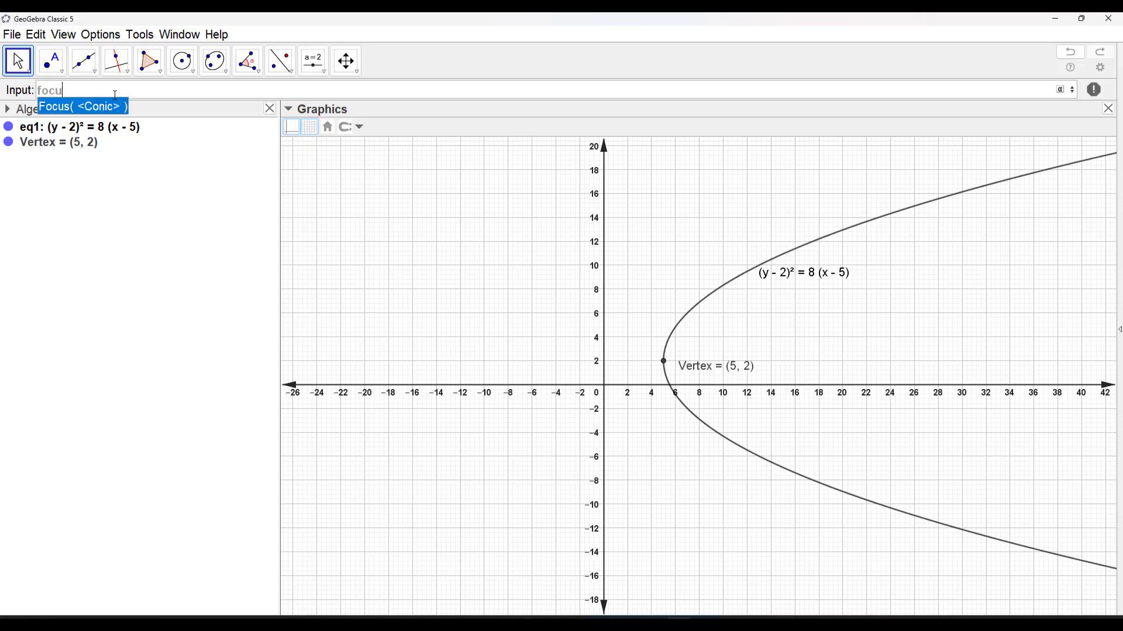
pyautogui.press('Return')
pyautogui.write('e')
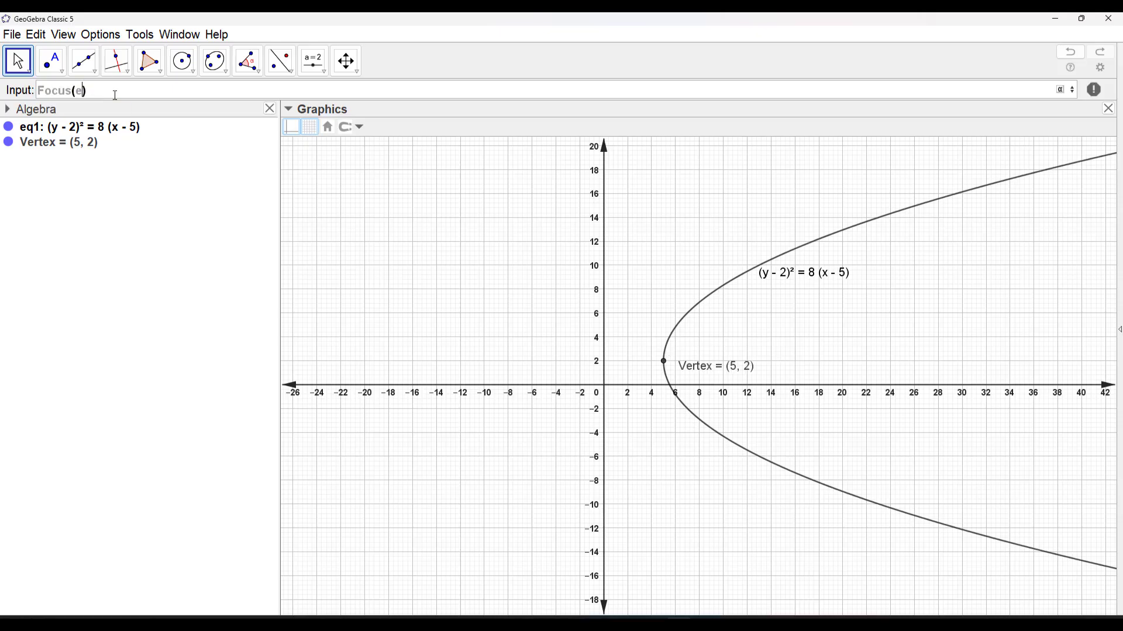
pyautogui.write('q1')
pyautogui.press('Return')
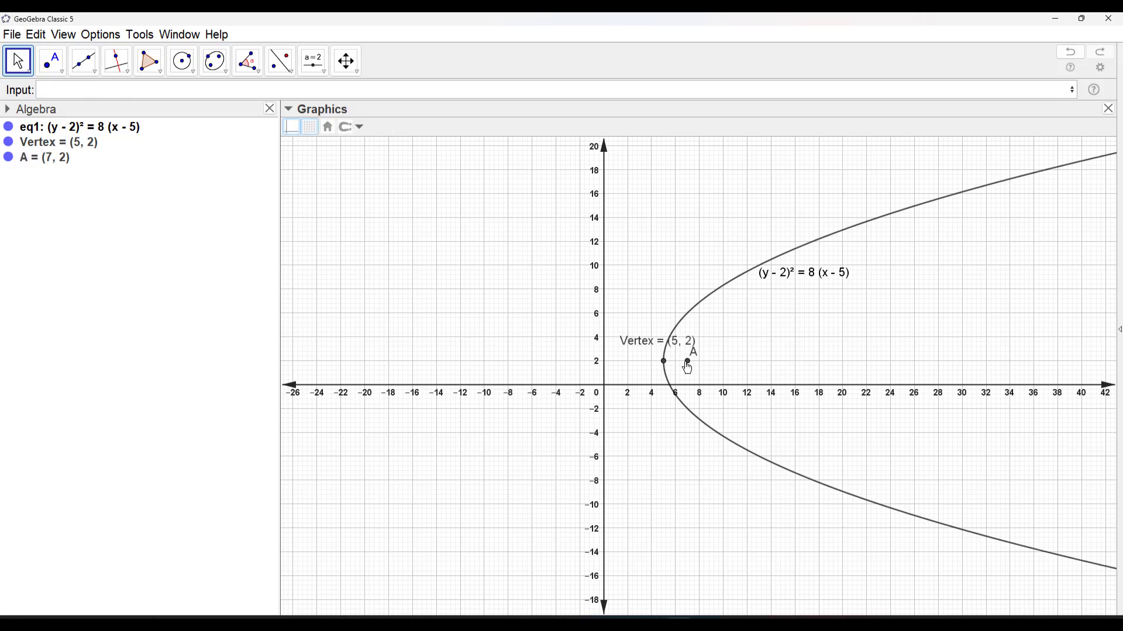
# Rename the focus point to F
pyautogui.rightClick(687, 361)
pyautogui.click(753, 469)
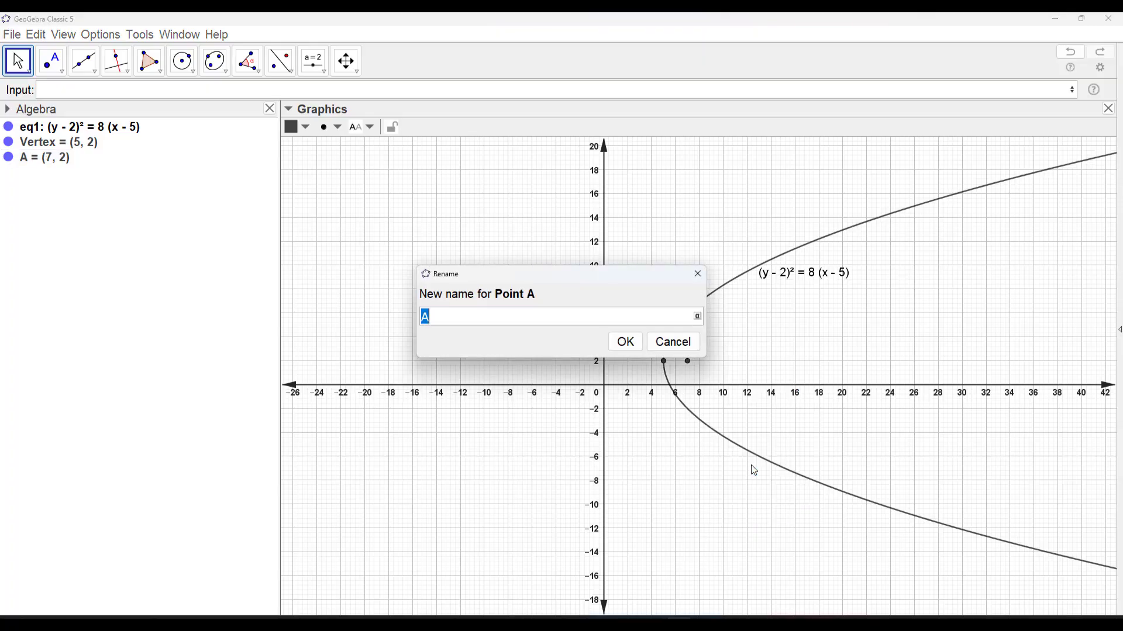
pyautogui.write('F')
pyautogui.click(619, 348)
# Set the label of focus point F to show Name & Value
pyautogui.click(688, 361)
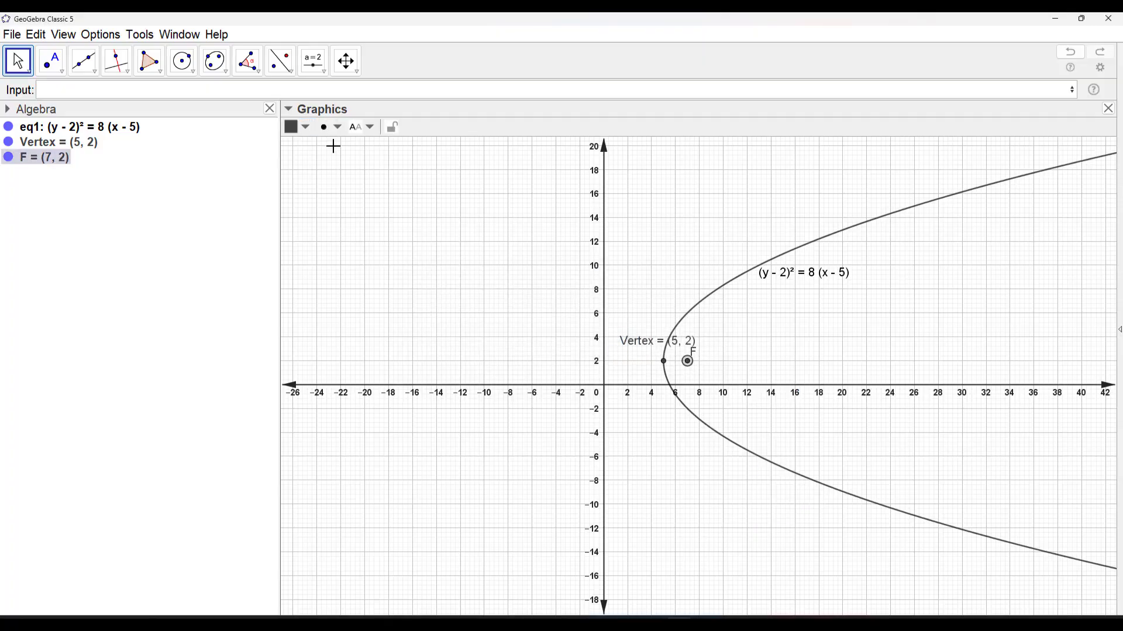
pyautogui.click(372, 128)
pyautogui.click(381, 183)
pyautogui.click(784, 336)
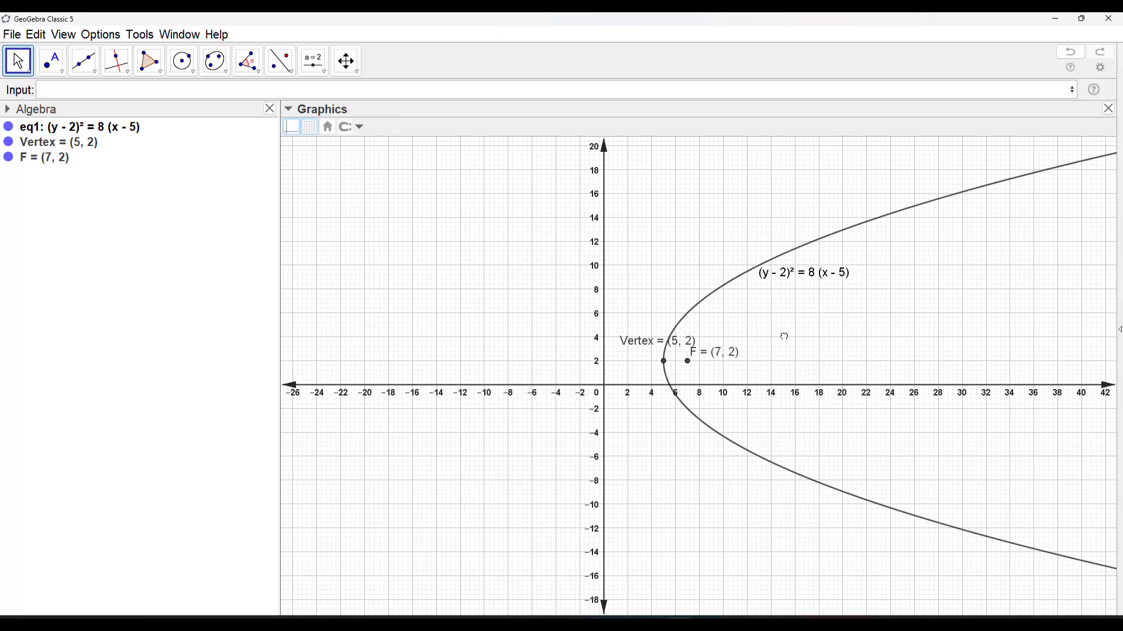
# Change the colour of the parabola to blue
pyautogui.click(725, 291)
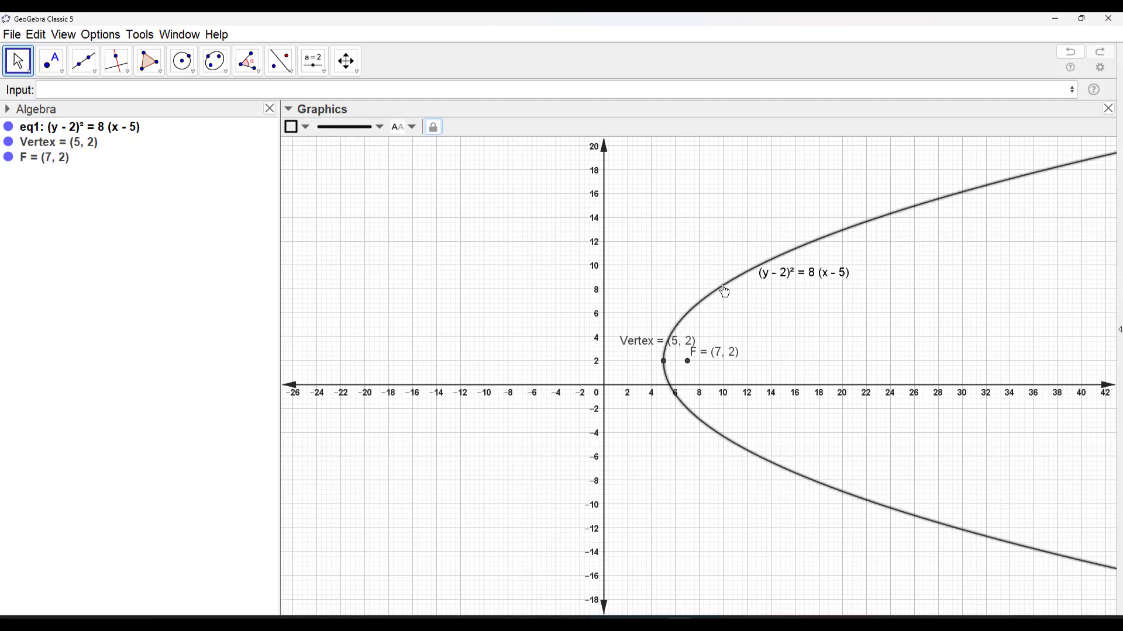
pyautogui.click(308, 129)
pyautogui.click(380, 145)
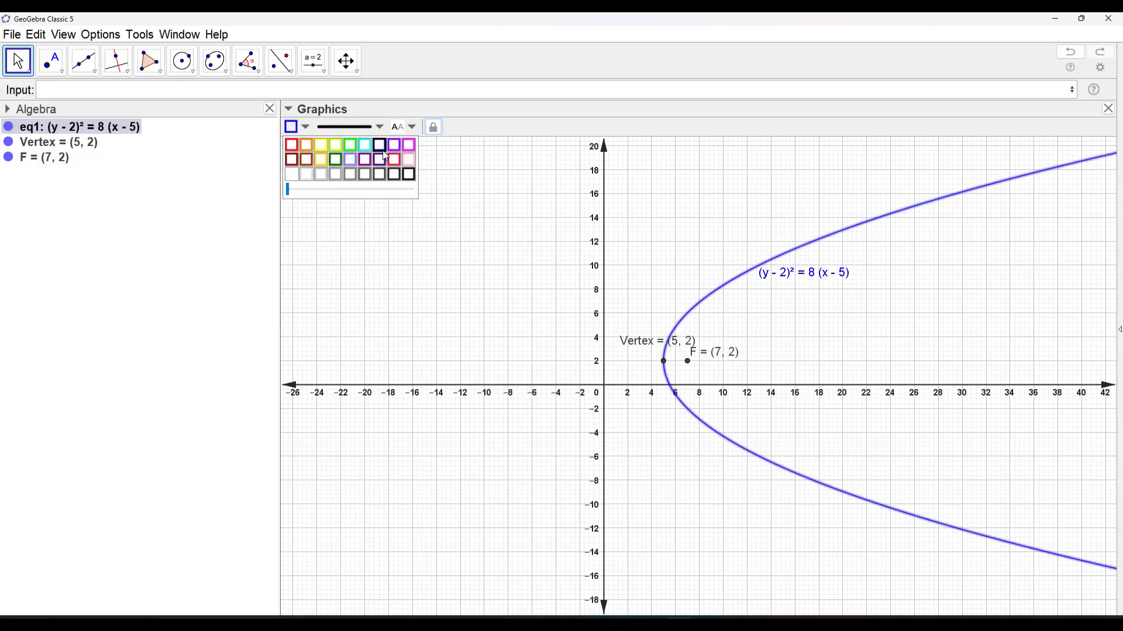
# Colour the Vertex point red and focus point F dark green
pyautogui.click(663, 361)
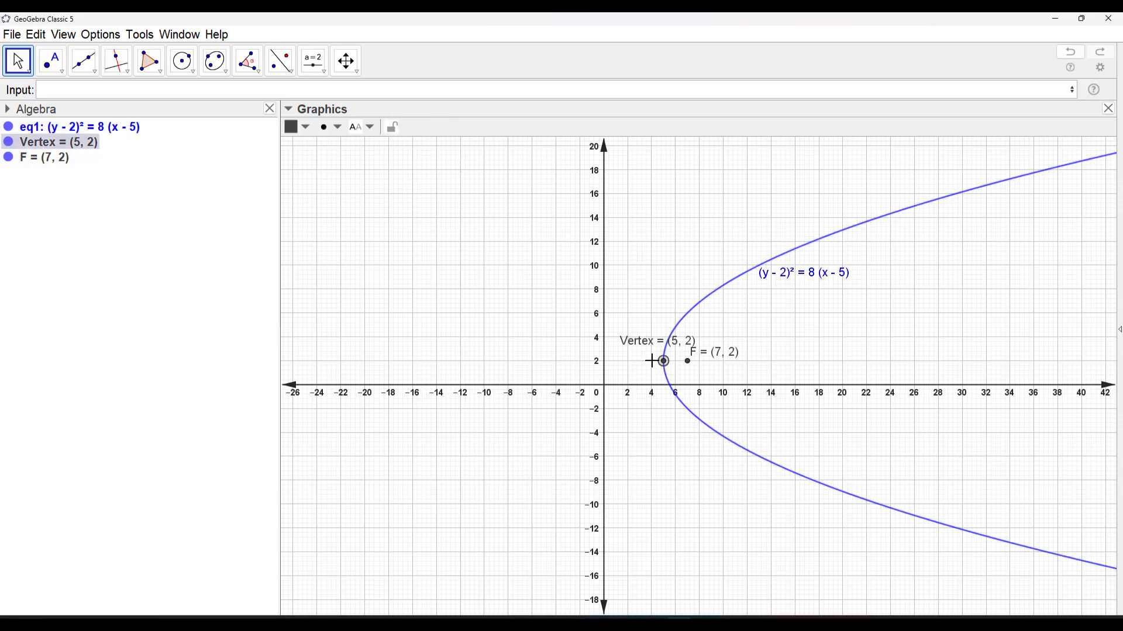
pyautogui.click(305, 126)
pyautogui.click(291, 144)
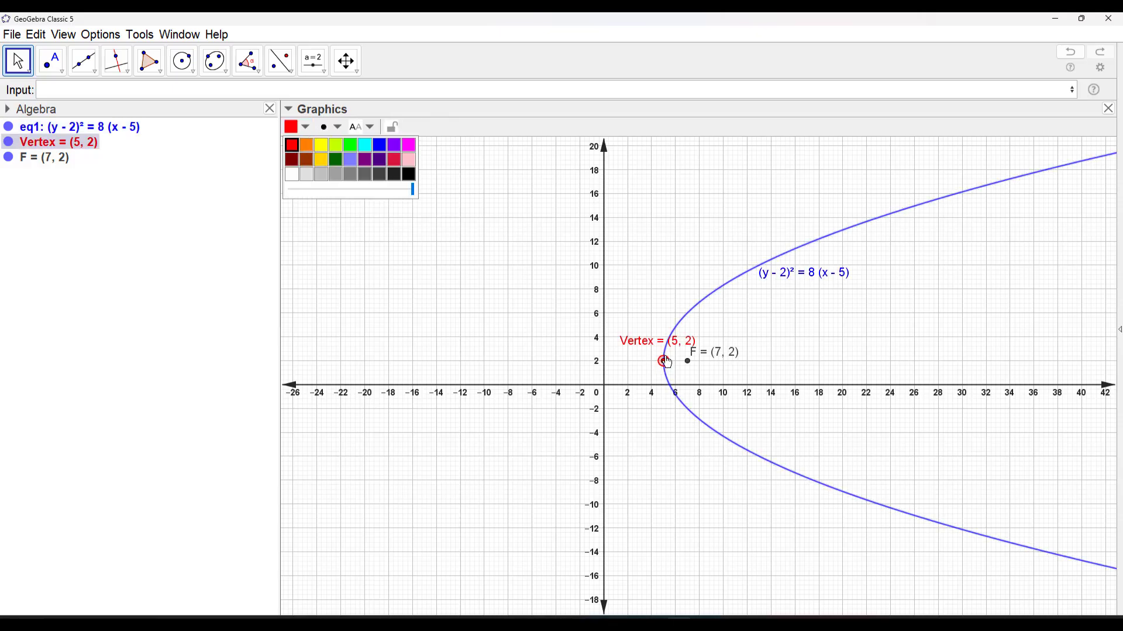
pyautogui.click(688, 363)
pyautogui.click(306, 128)
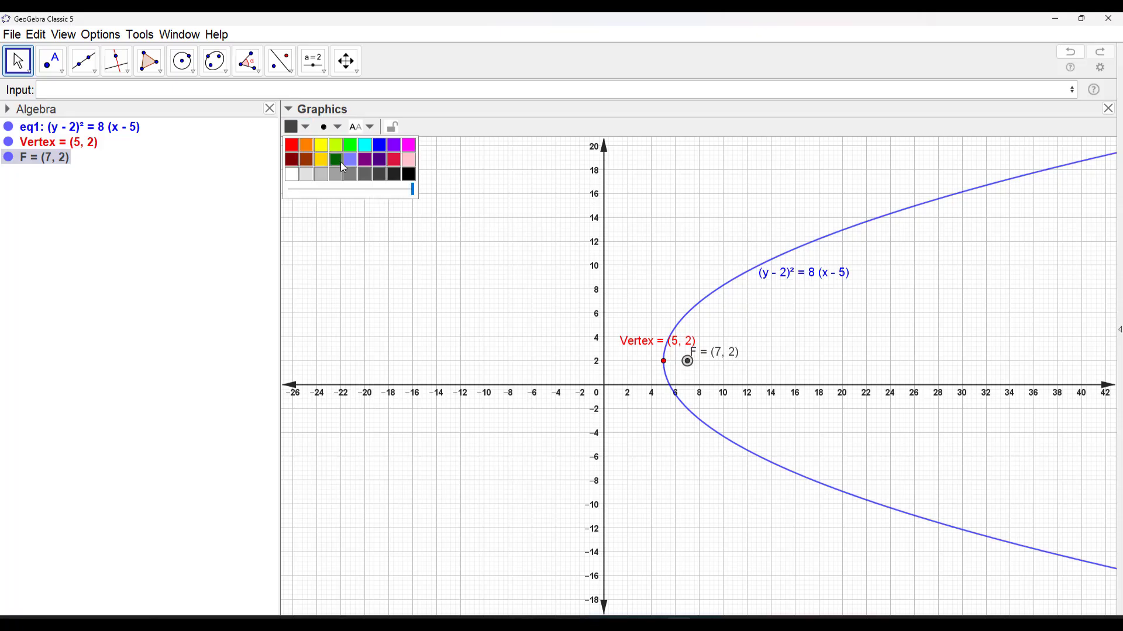
pyautogui.click(336, 159)
pyautogui.click(793, 341)
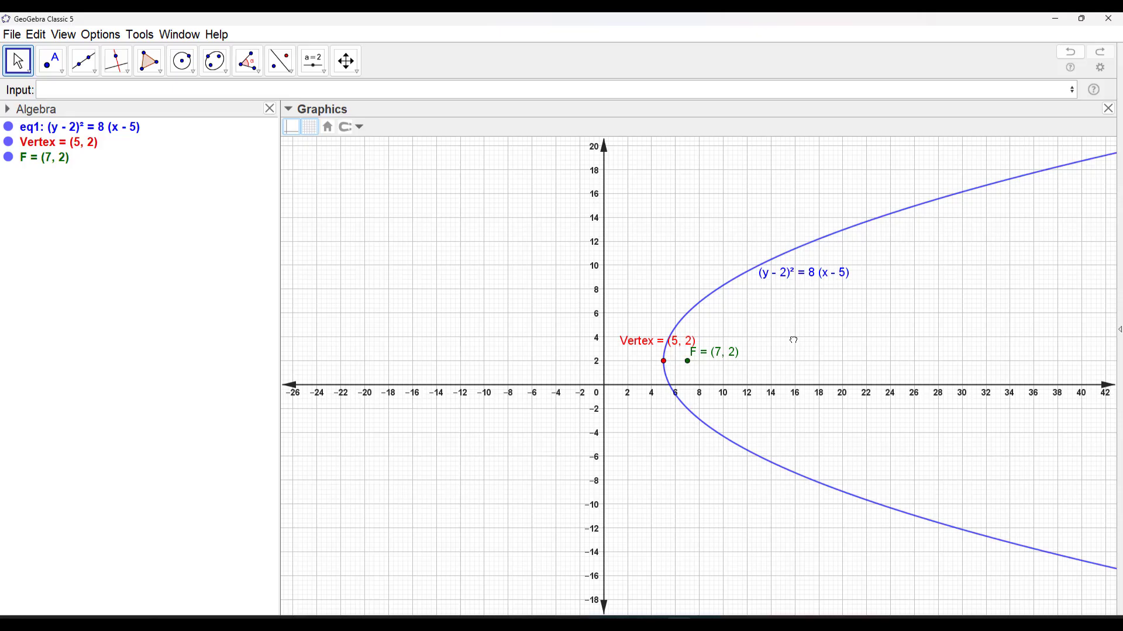
# Draw a segment from the Vertex point to focus point F
pyautogui.click(83, 76)
pyautogui.click(117, 118)
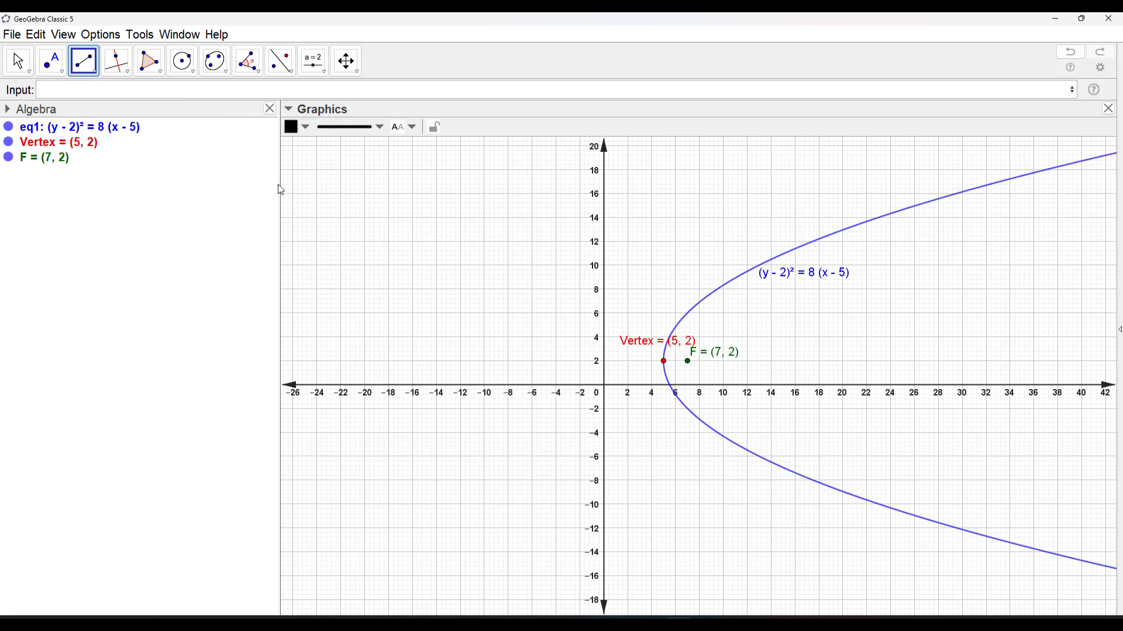
pyautogui.click(664, 362)
pyautogui.click(688, 362)
pyautogui.click(18, 61)
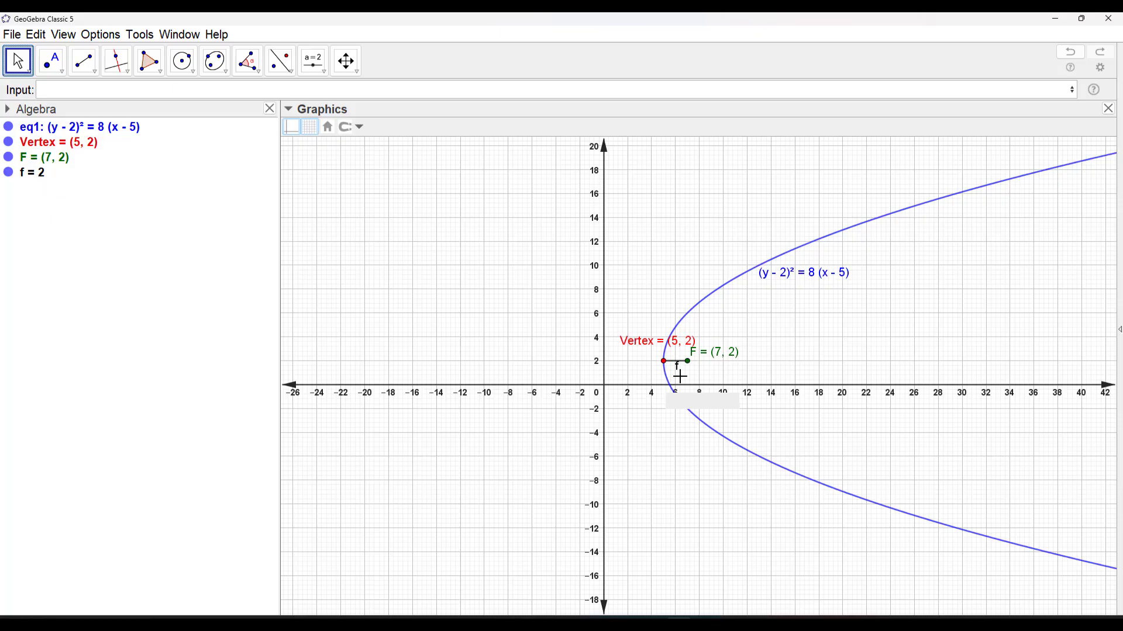
# Set the label of the segment between Vertex and F to show Name & Value
pyautogui.click(678, 369)
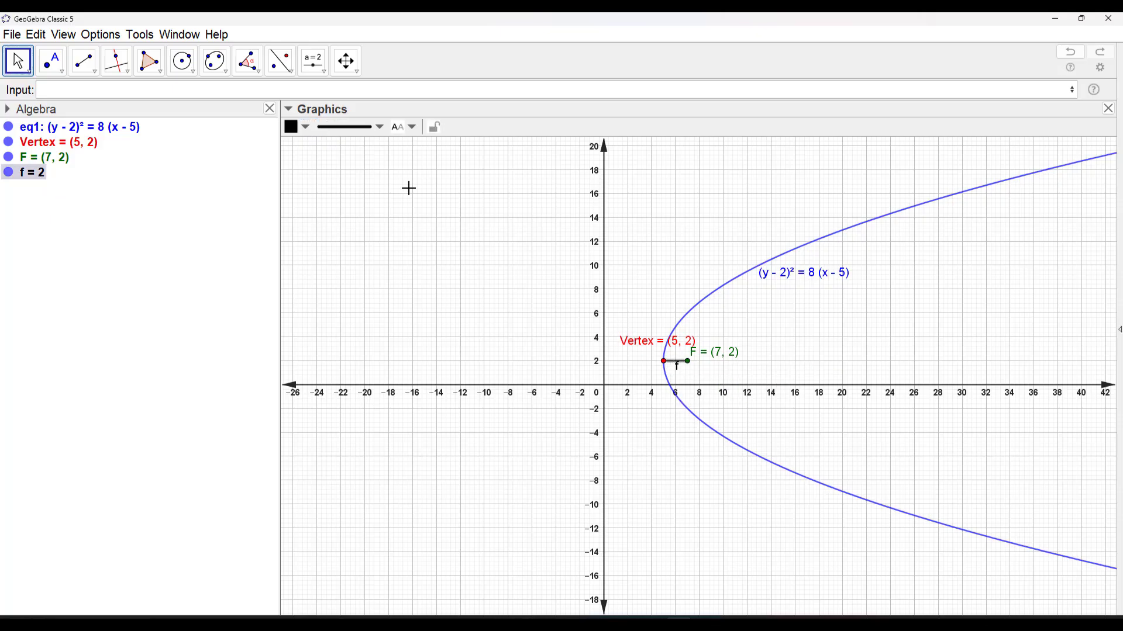
pyautogui.click(413, 135)
pyautogui.click(414, 183)
pyautogui.click(706, 376)
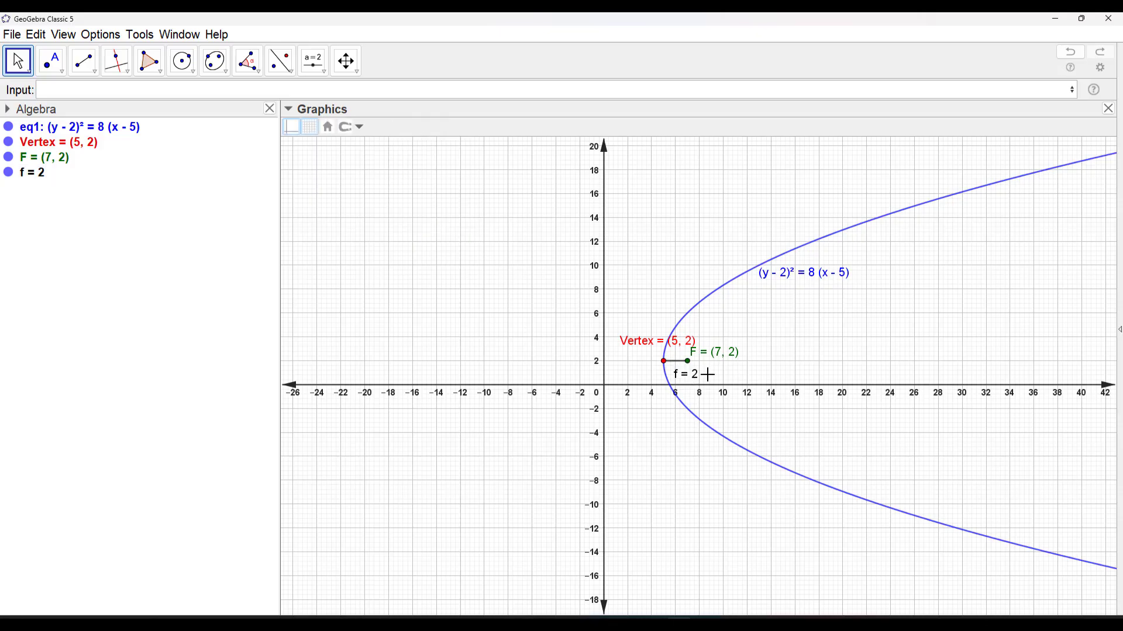
# Move the Vertex label slightly lower, closer to its point
pyautogui.scroll(5, 707, 374)
pyautogui.scroll(1, 708, 375)
pyautogui.moveTo(710, 358); pyautogui.dragTo(709, 420)
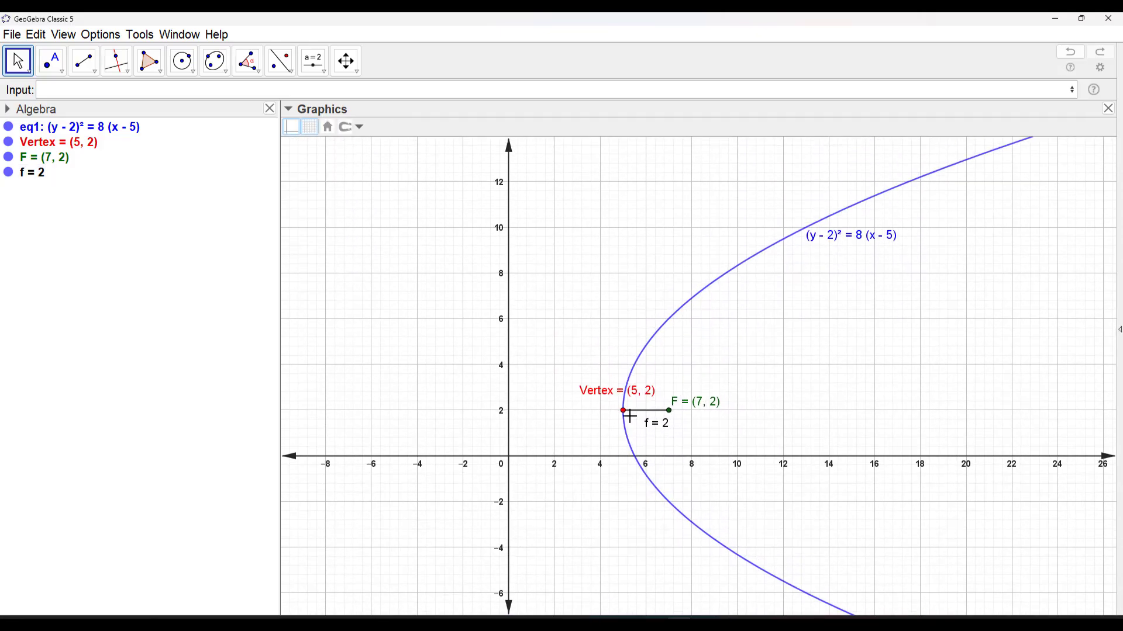
pyautogui.moveTo(614, 391); pyautogui.dragTo(593, 394)
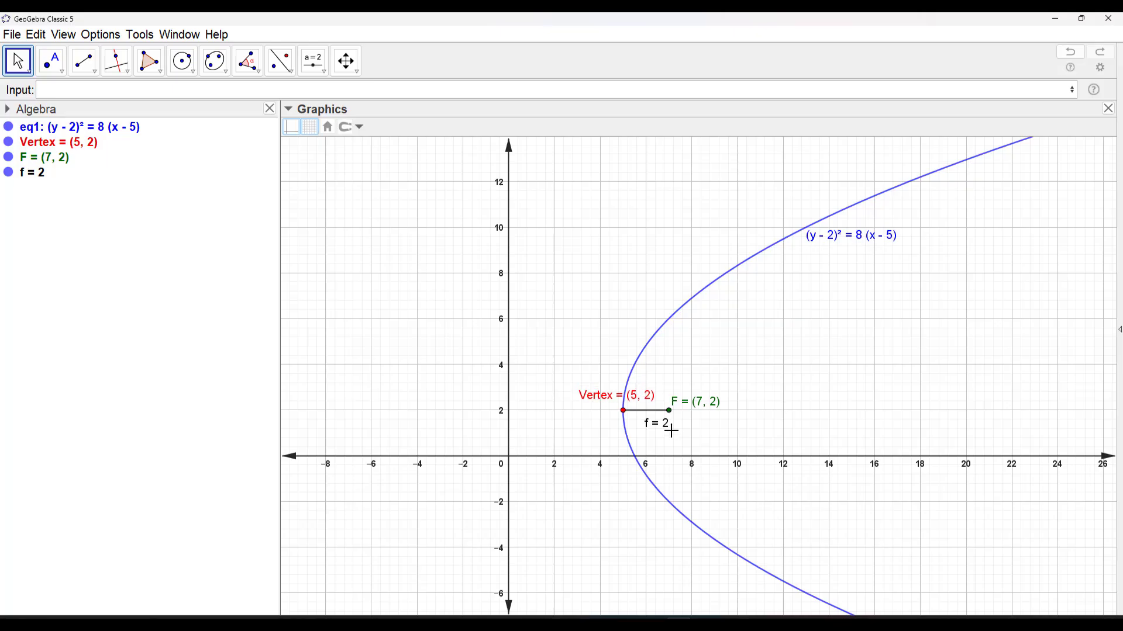
pyautogui.moveTo(663, 427); pyautogui.dragTo(657, 426)
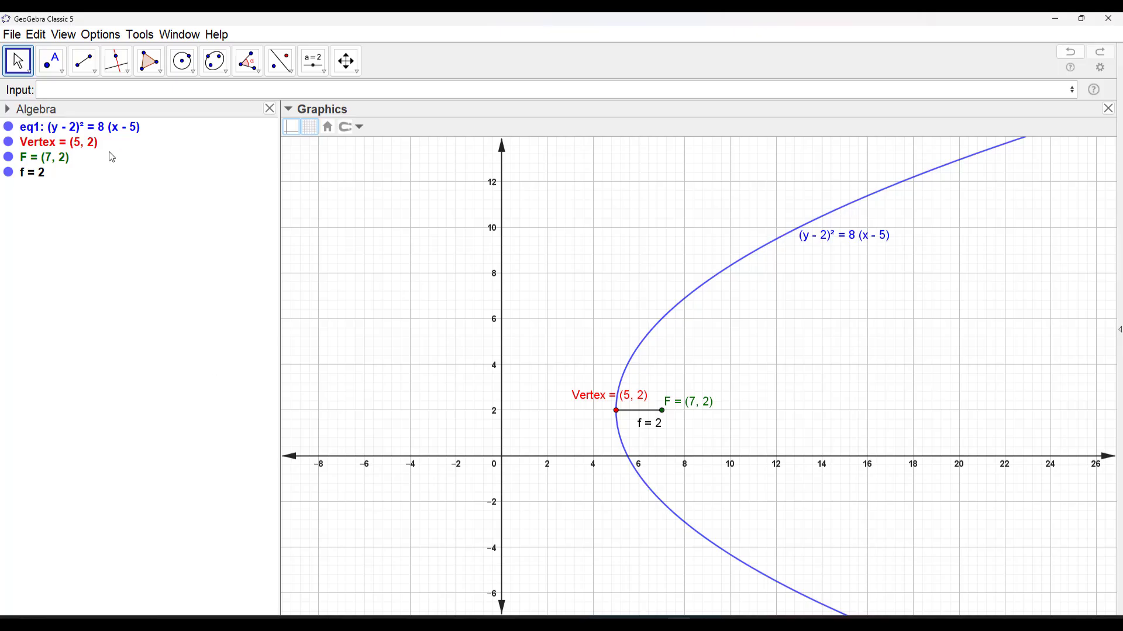
# Create the parabola's axis through the vertex and focus with the command Line(Vertex, F)
pyautogui.click(85, 92)
pyautogui.write('line')
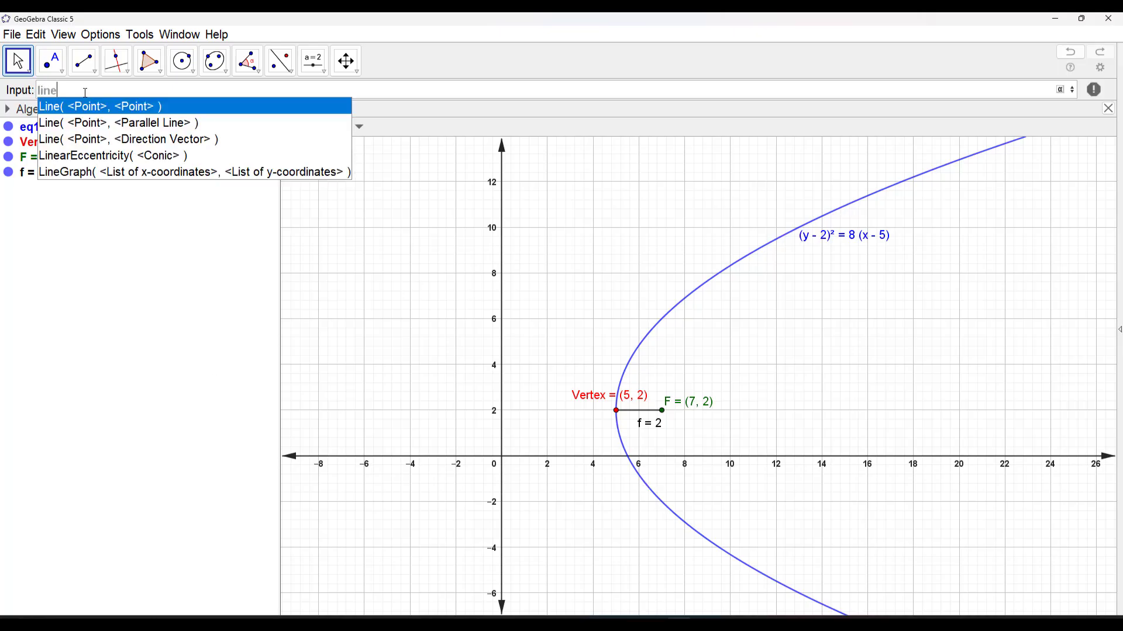
pyautogui.press('Return')
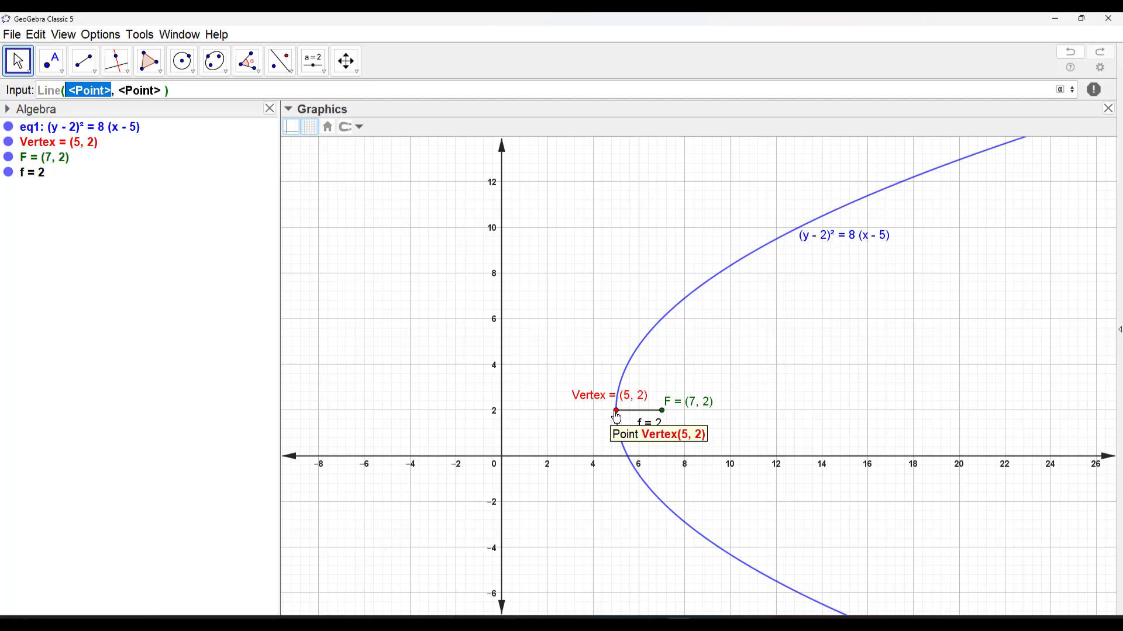
pyautogui.write('Vertex')
pyautogui.press('Escape')
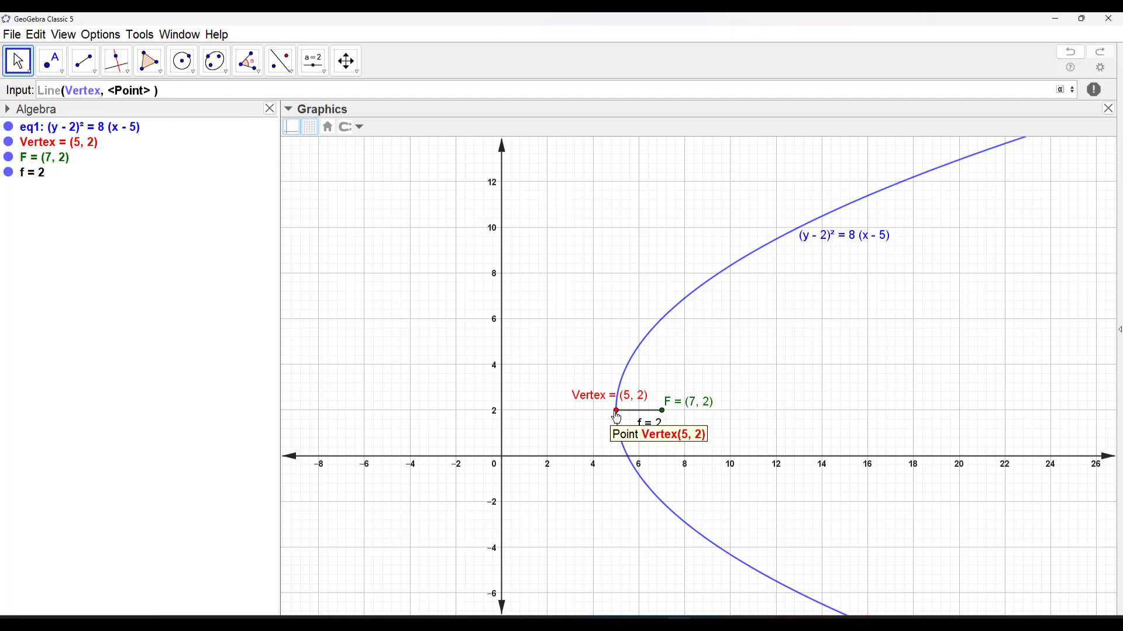
pyautogui.press('Tab')
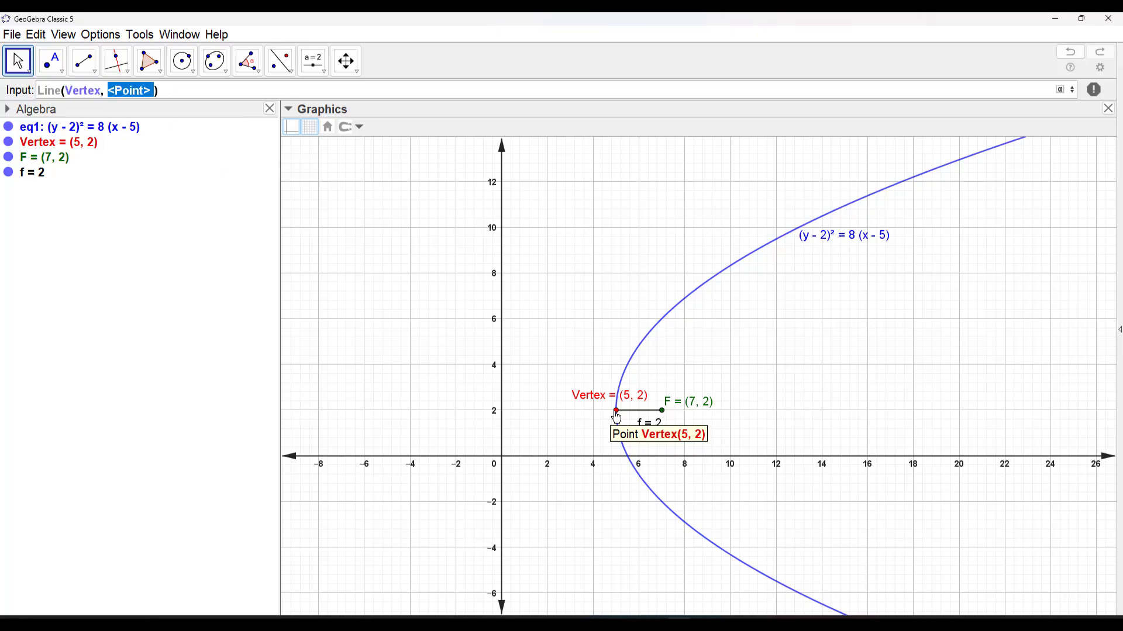
pyautogui.click(63, 164)
pyautogui.press('Return')
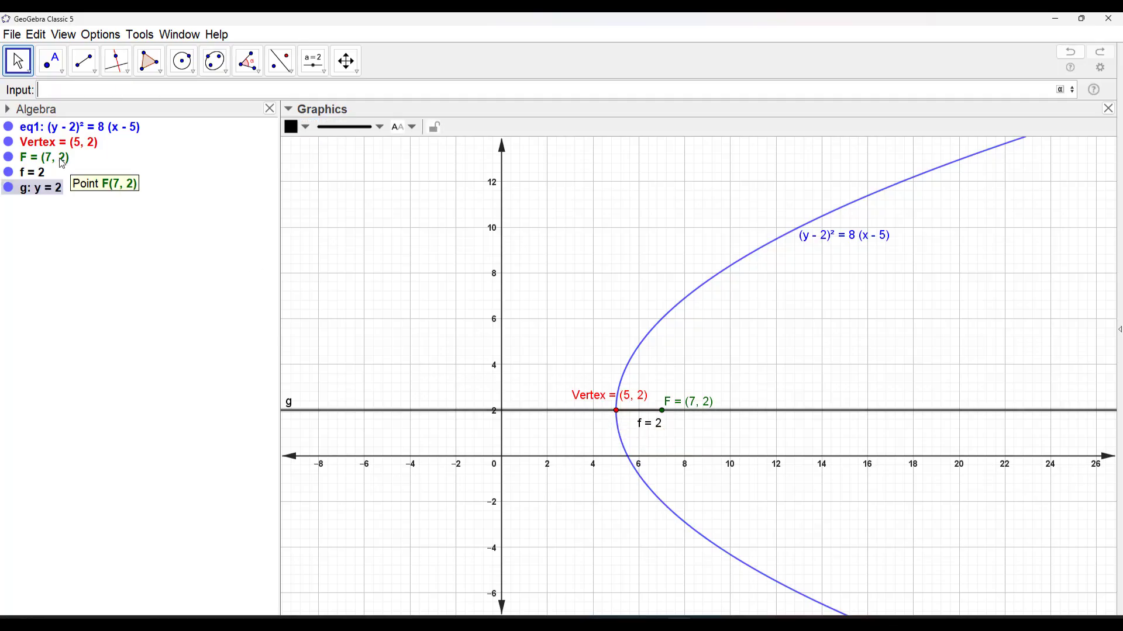
pyautogui.click(381, 344)
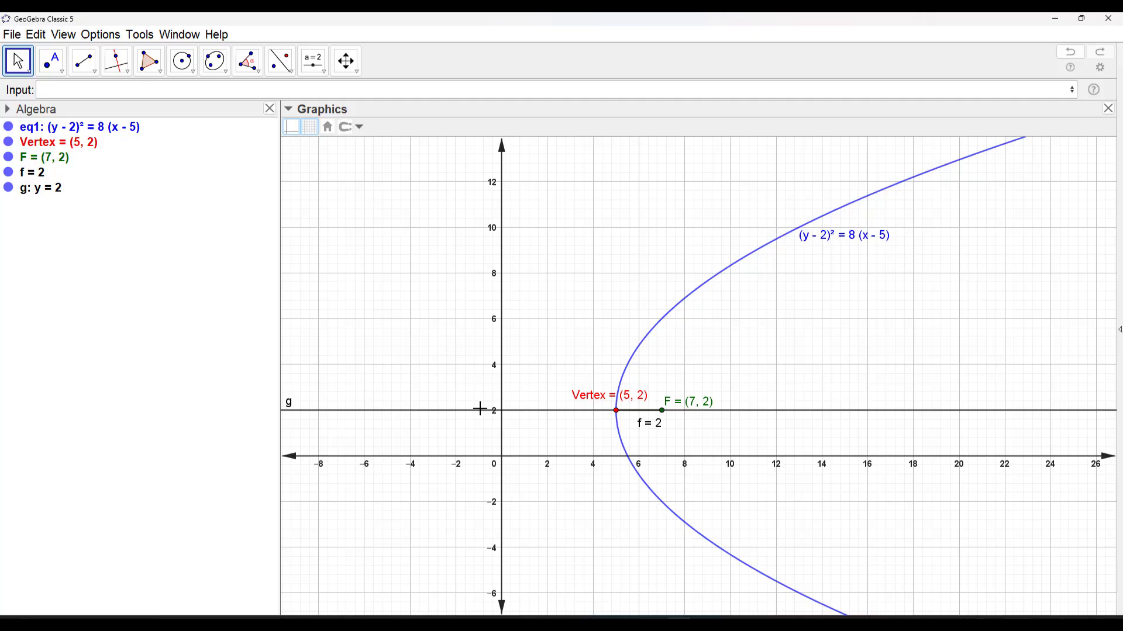
# Change the colour of the horizontal axis line g to violet
pyautogui.click(516, 415)
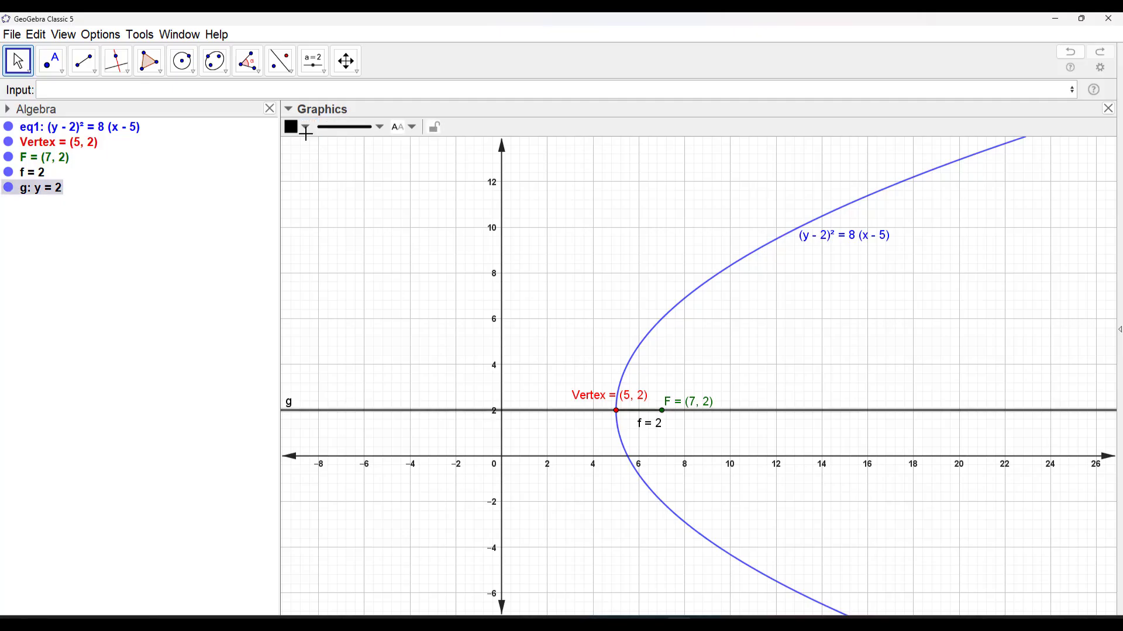
pyautogui.click(305, 127)
pyautogui.click(398, 149)
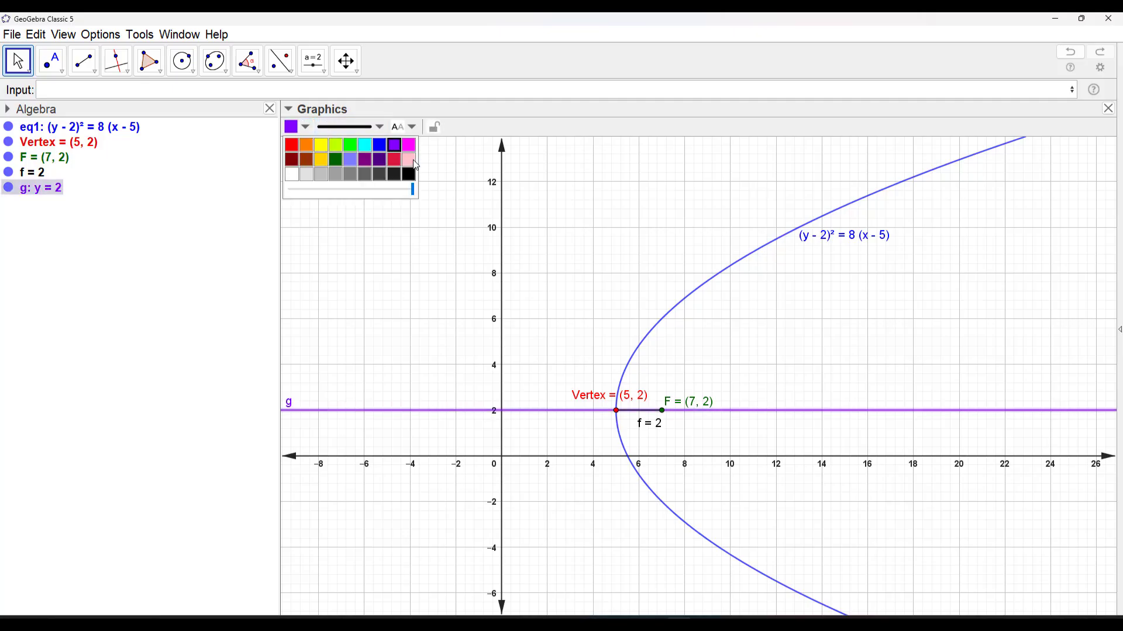
pyautogui.click(737, 329)
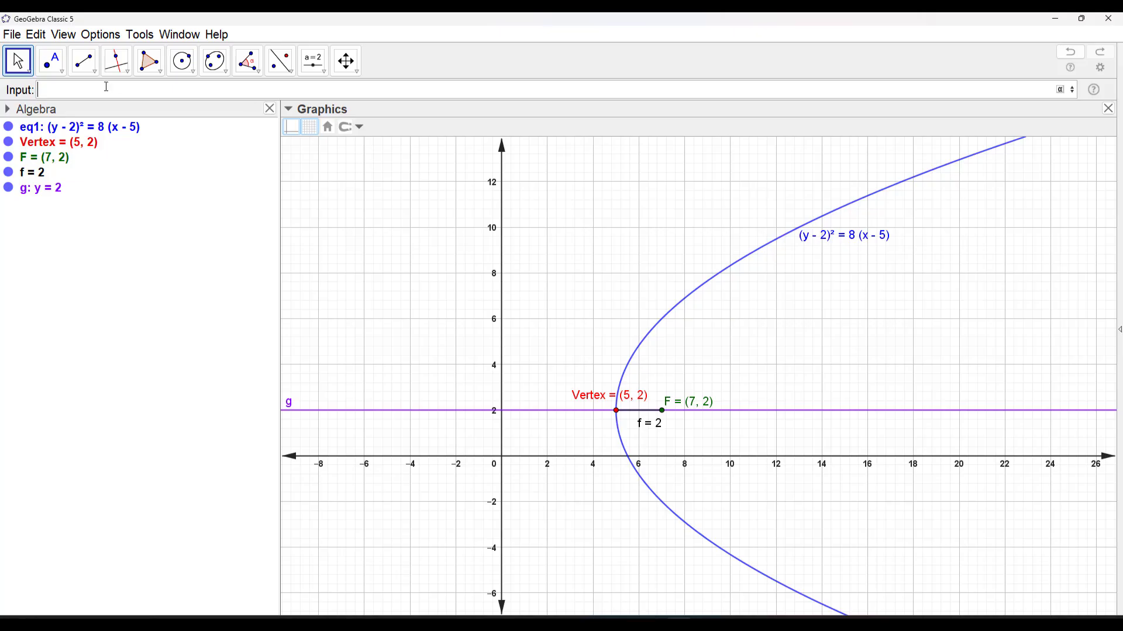
# Create the parabola's directrix with the command Directrix(eq1)
pyautogui.write('dire')
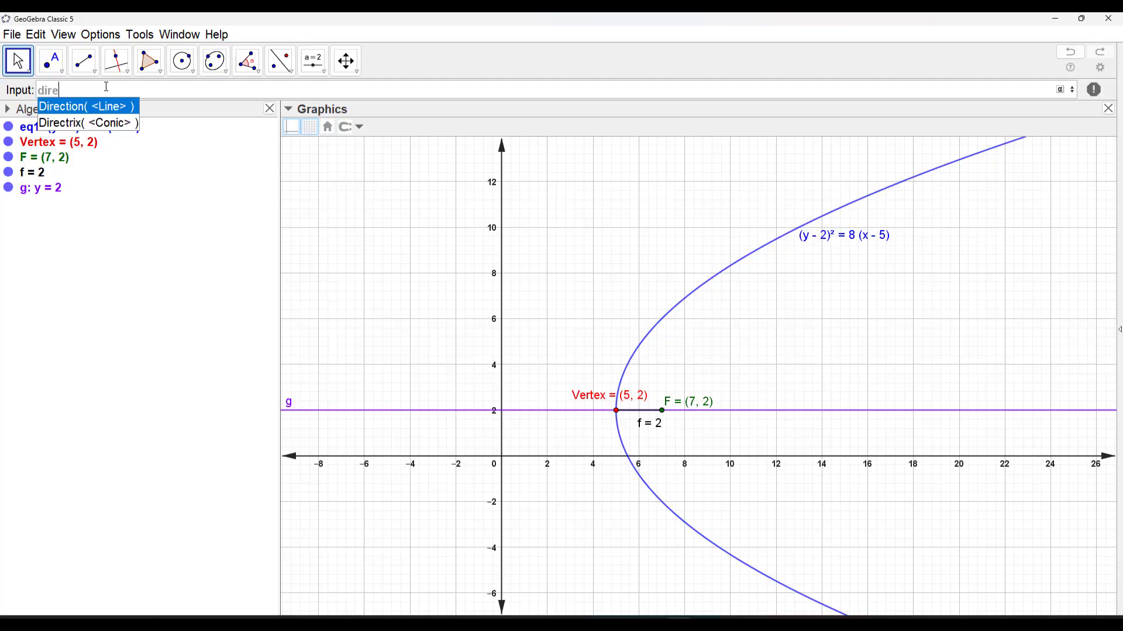
pyautogui.press('Return')
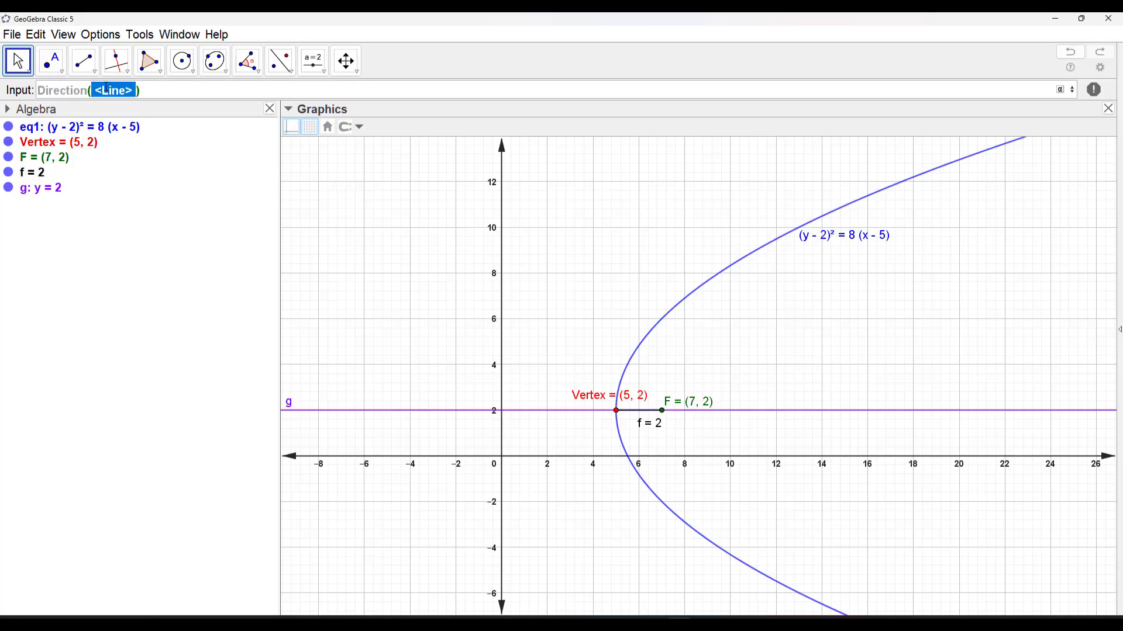
pyautogui.press('BackSpace')
pyautogui.press('BackSpace')
pyautogui.press('BackSpace')
pyautogui.press('BackSpace')
pyautogui.press('BackSpace')
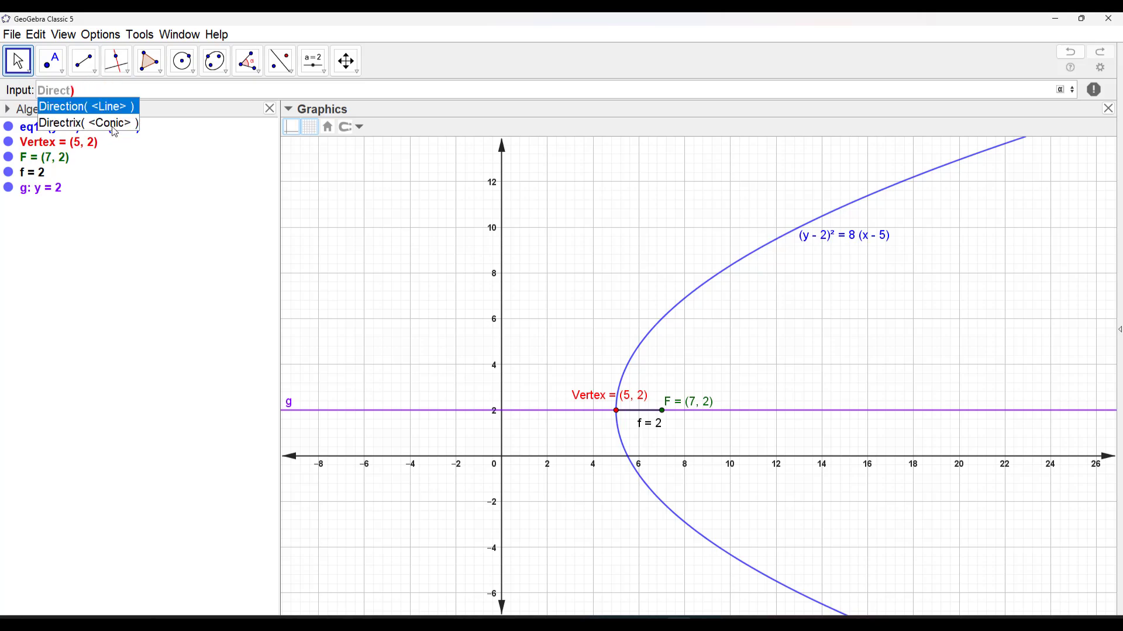
pyautogui.click(115, 124)
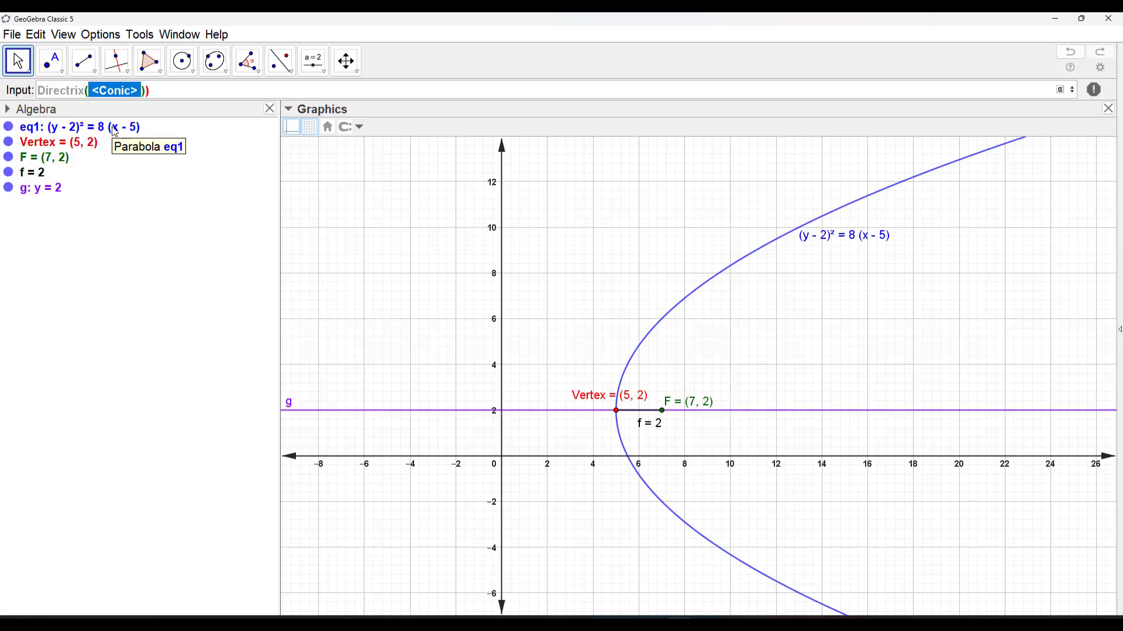
pyautogui.write('eq')
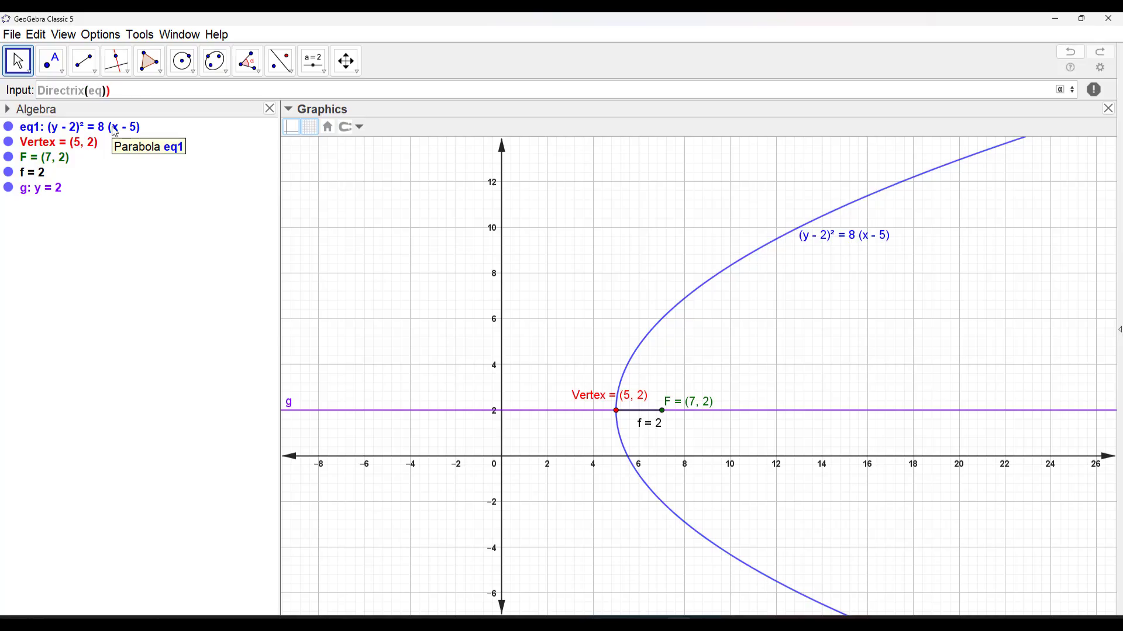
pyautogui.write('1')
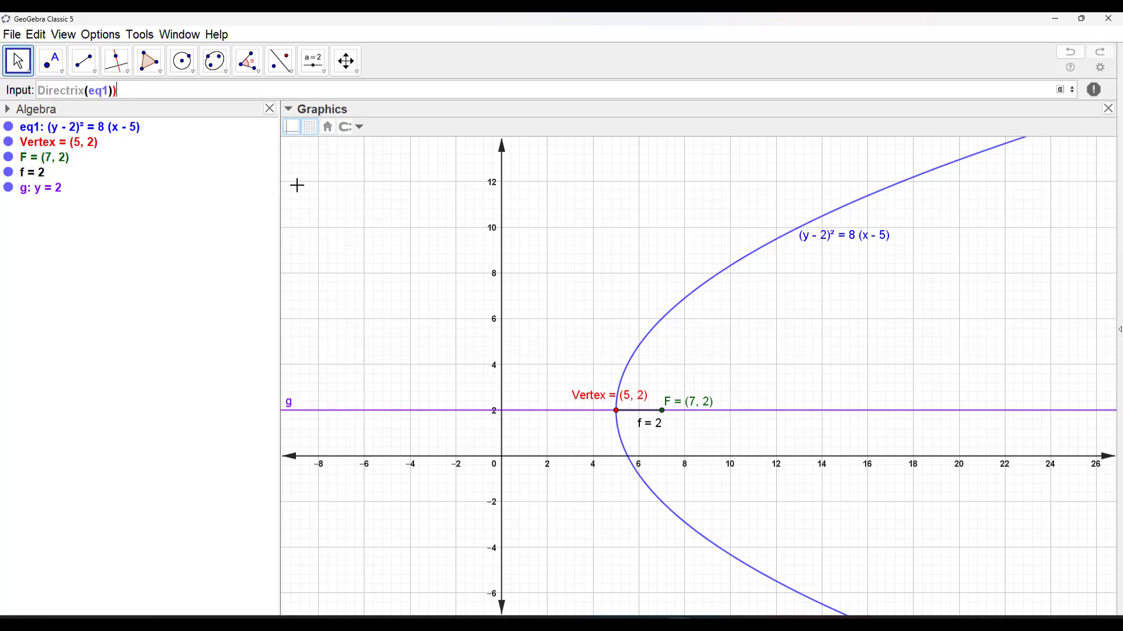
pyautogui.press('Return')
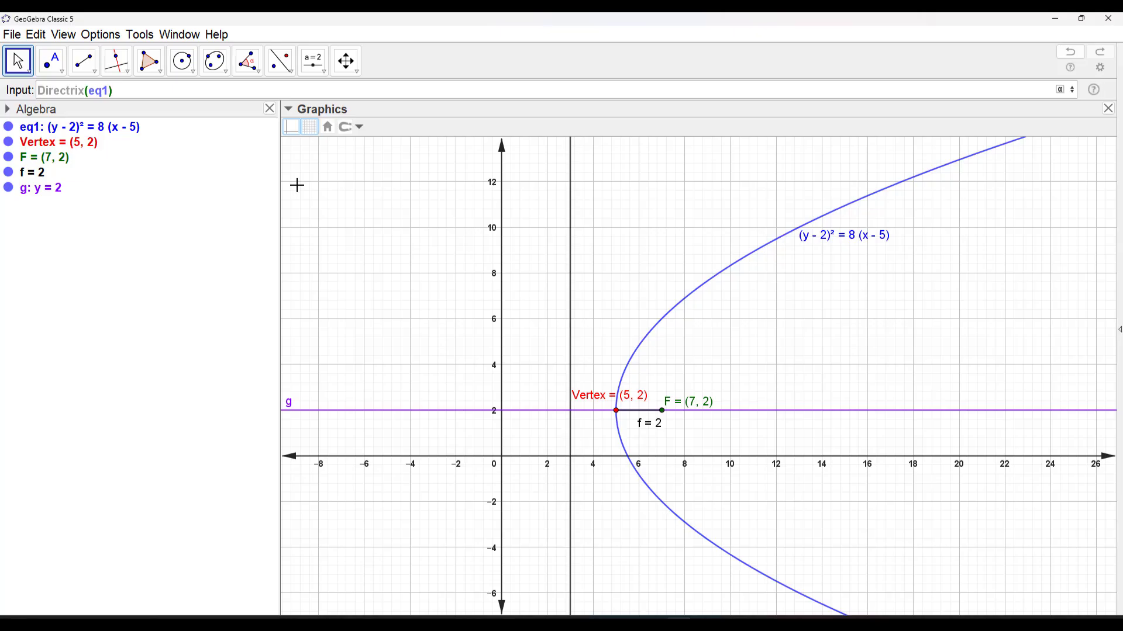
pyautogui.press('Return')
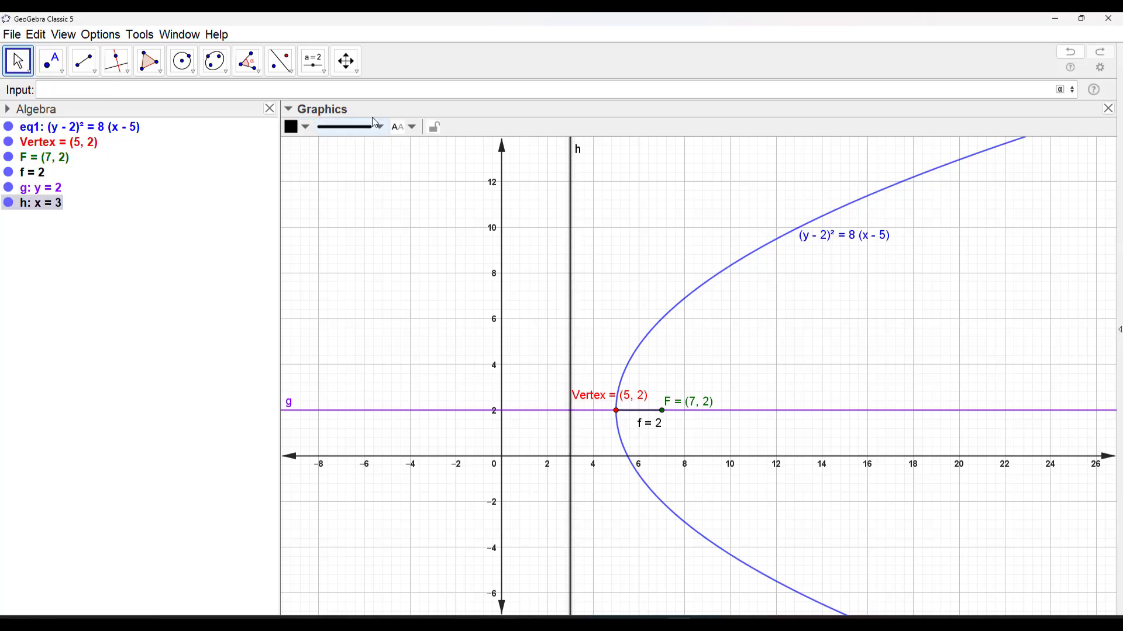
# Set the directrix label to show Name & Value and colour the line dark purple
pyautogui.click(407, 127)
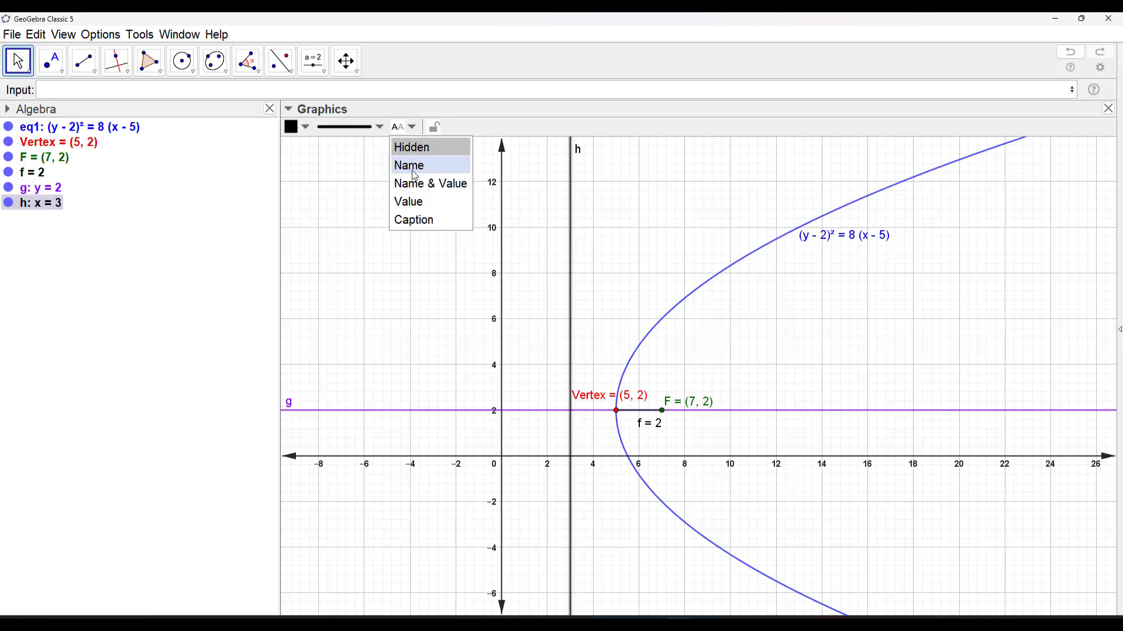
pyautogui.click(411, 183)
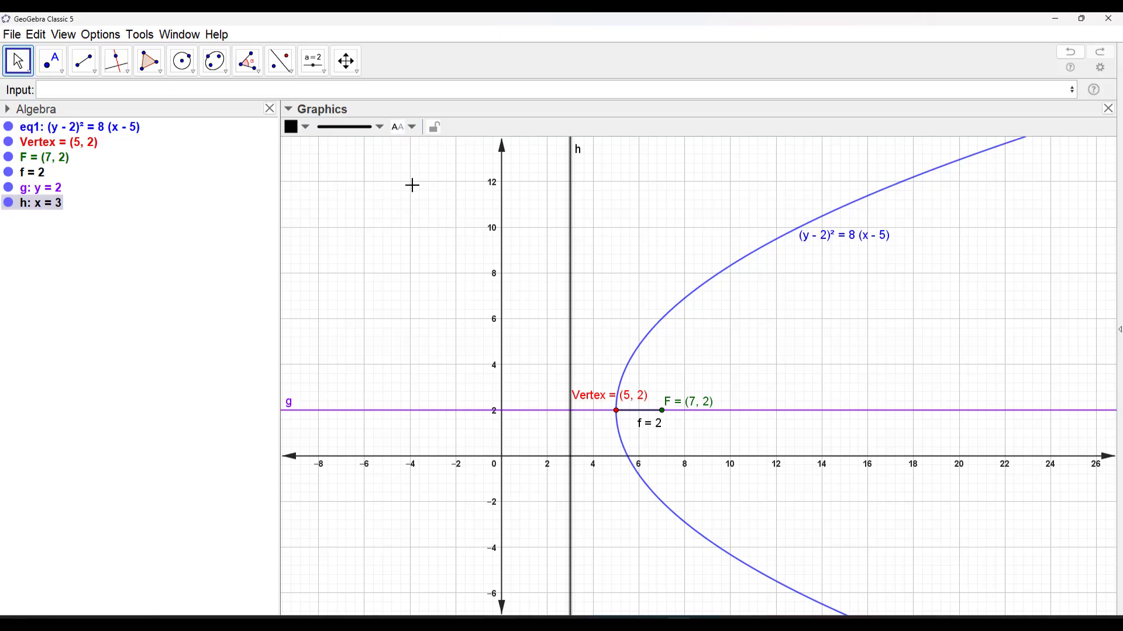
pyautogui.click(307, 128)
pyautogui.click(367, 167)
pyautogui.click(686, 263)
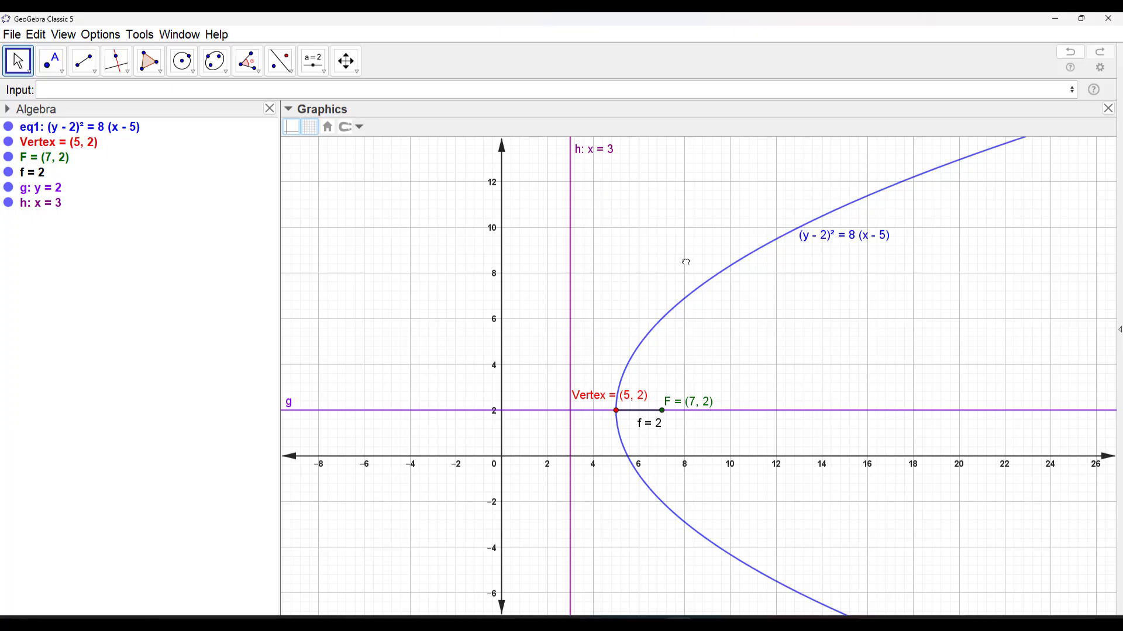
# Construct a line through focus point F perpendicular to axis line g
pyautogui.click(129, 81)
pyautogui.click(146, 93)
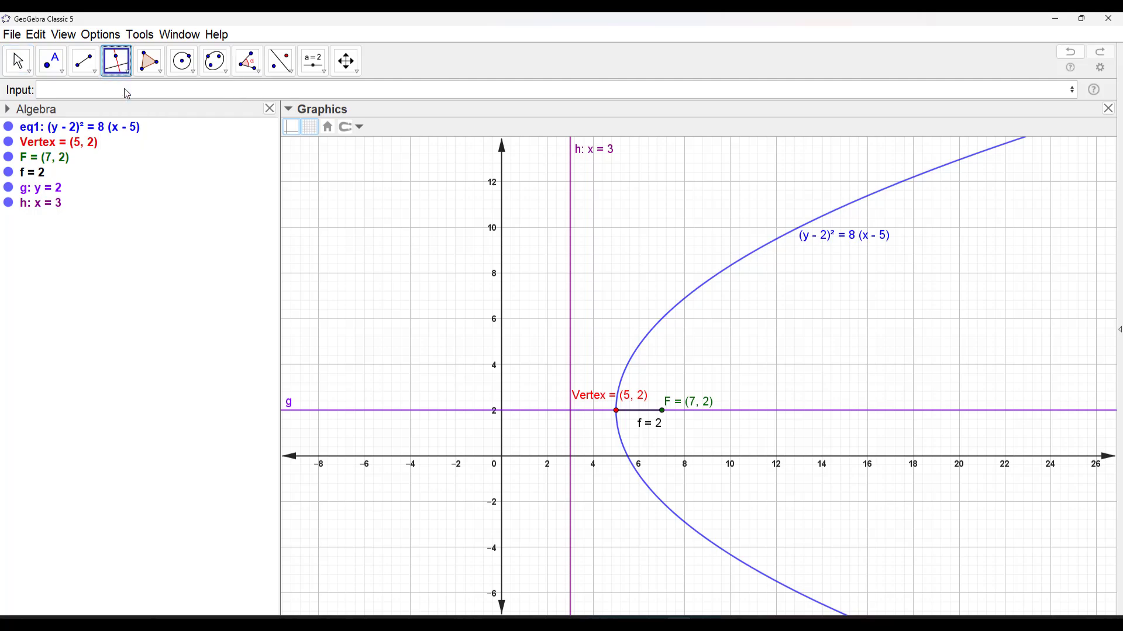
pyautogui.click(662, 411)
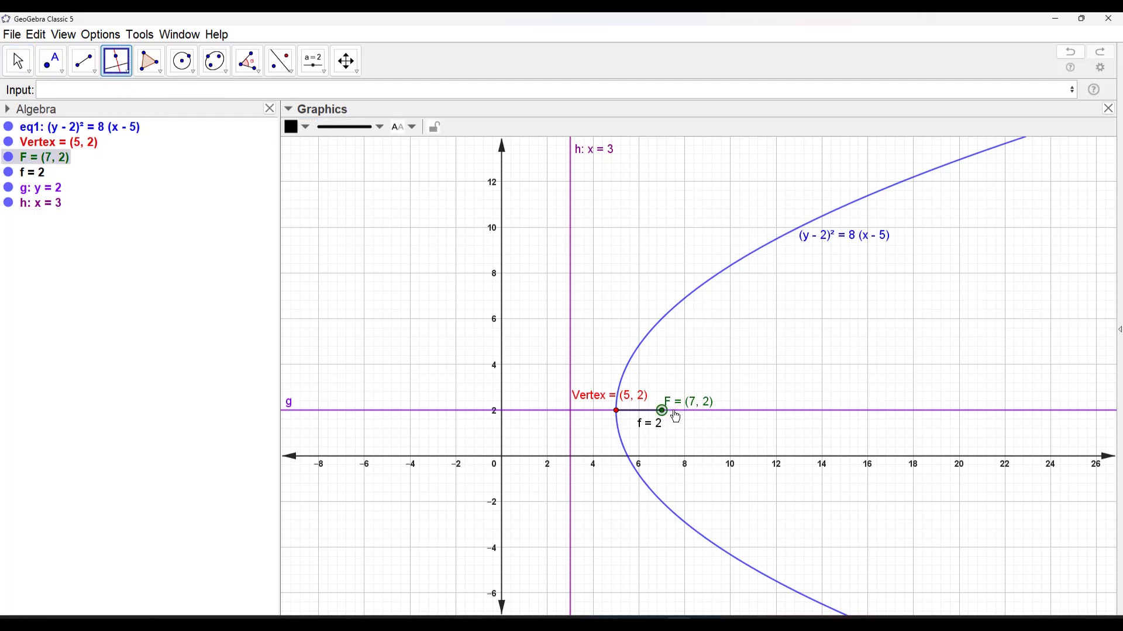
pyautogui.click(717, 414)
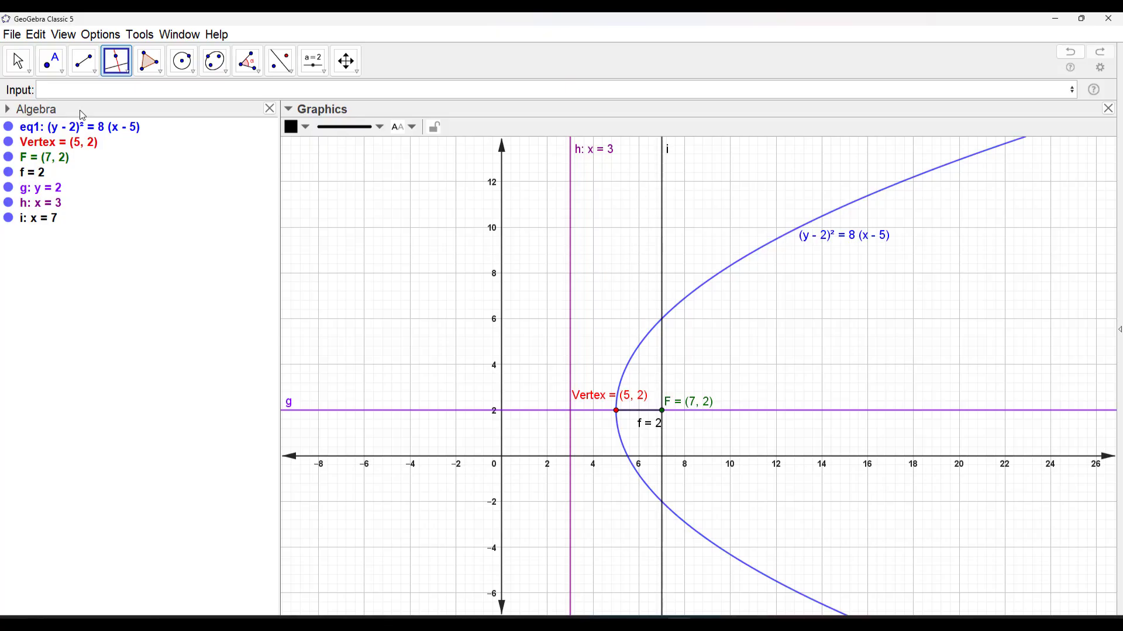
pyautogui.click(17, 62)
# Create the intersection points of the parabola with the perpendicular line i through focus F
pyautogui.click(94, 72)
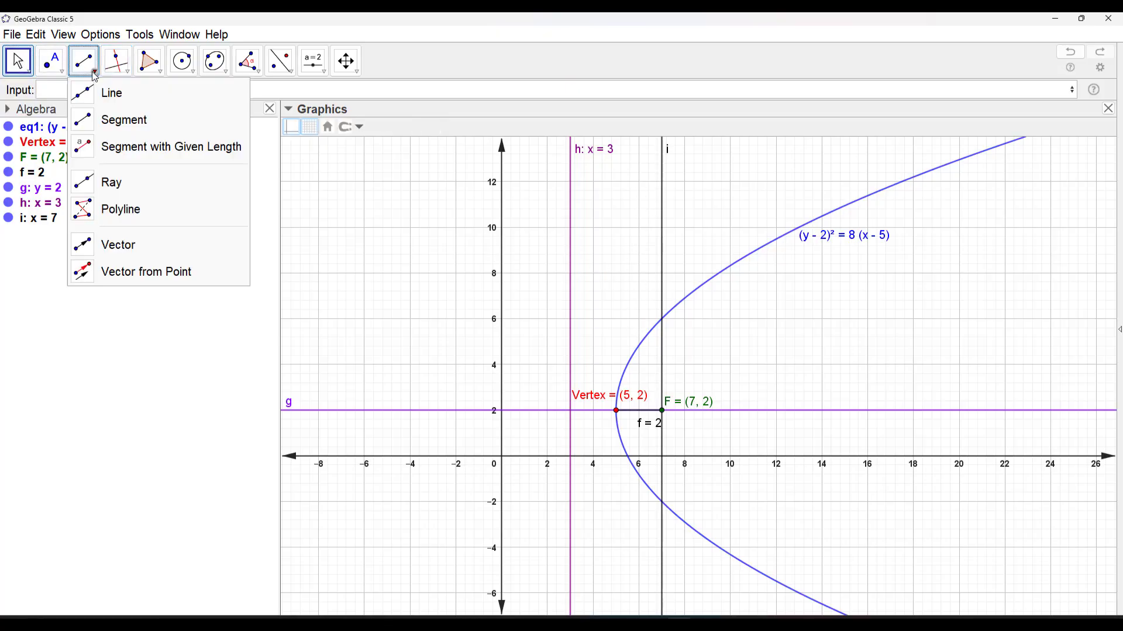
pyautogui.click(94, 73)
pyautogui.click(61, 66)
pyautogui.click(71, 188)
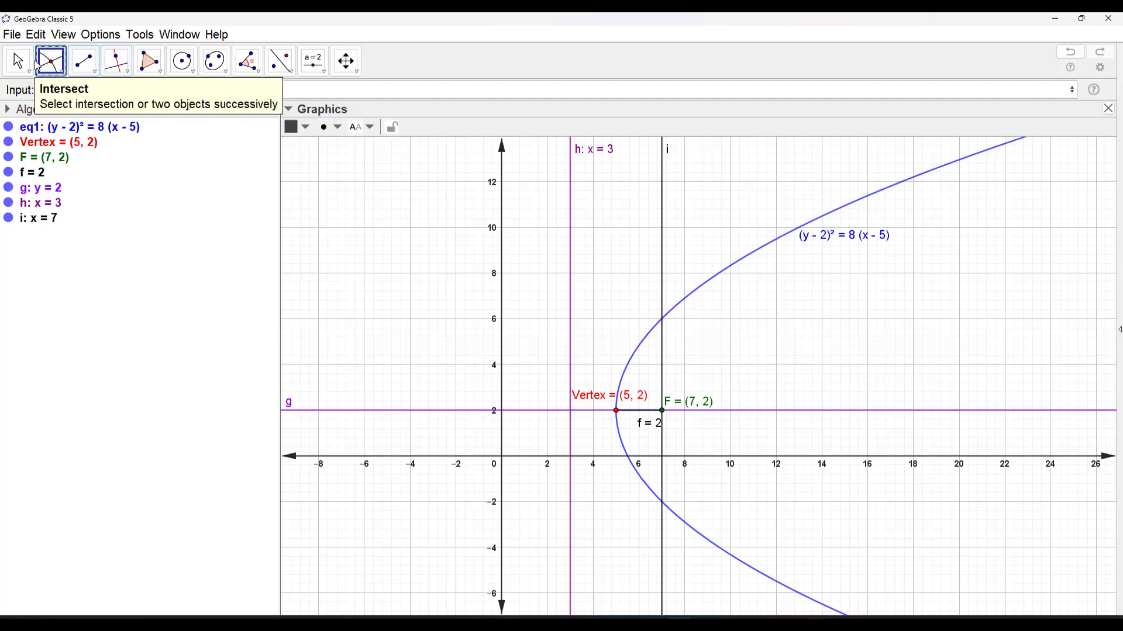
pyautogui.click(702, 291)
pyautogui.click(664, 234)
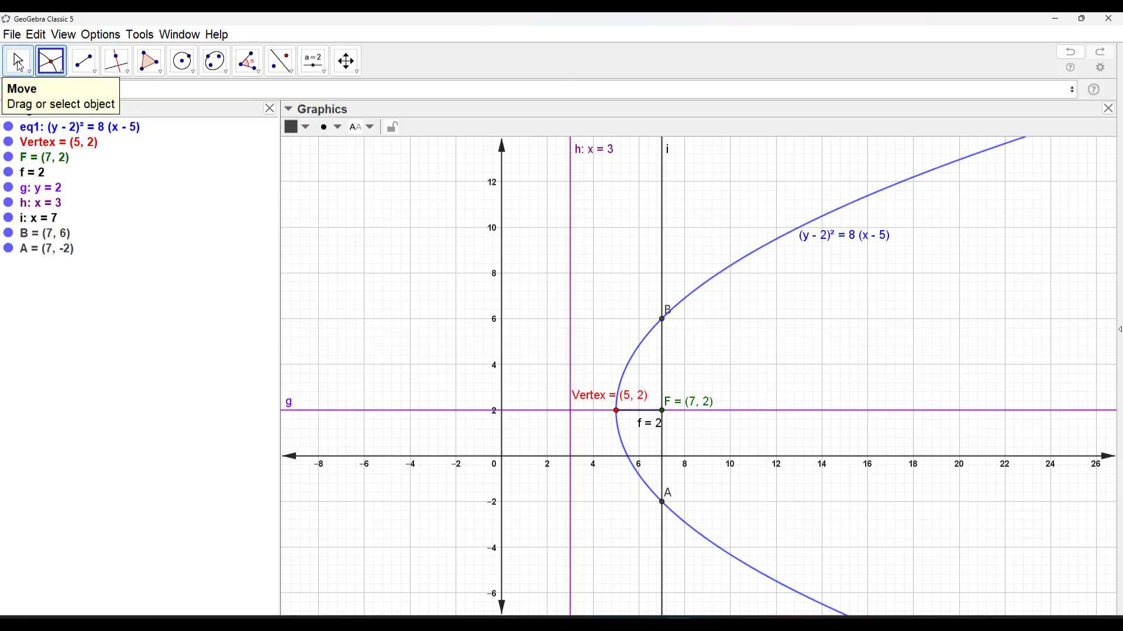
pyautogui.click(18, 63)
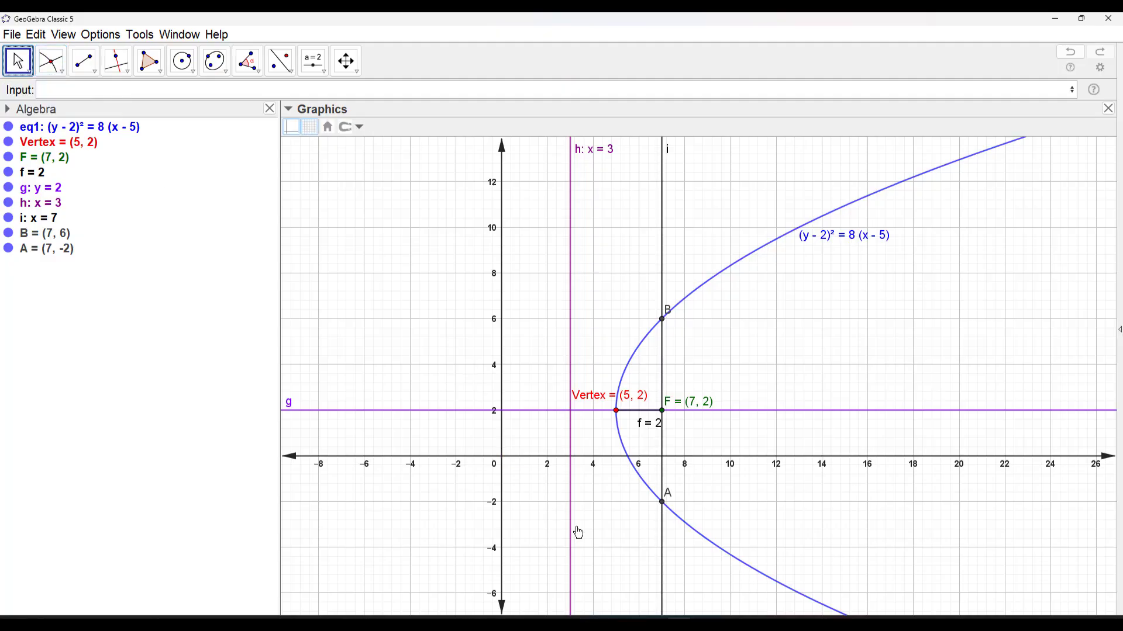
pyautogui.click(662, 320)
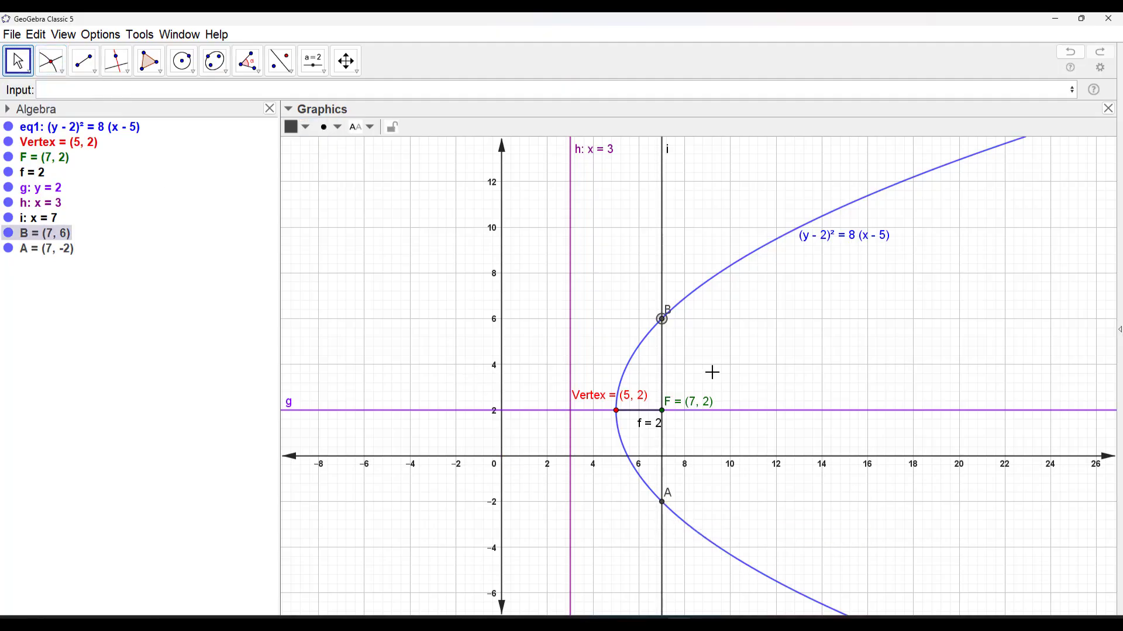
pyautogui.click(712, 373)
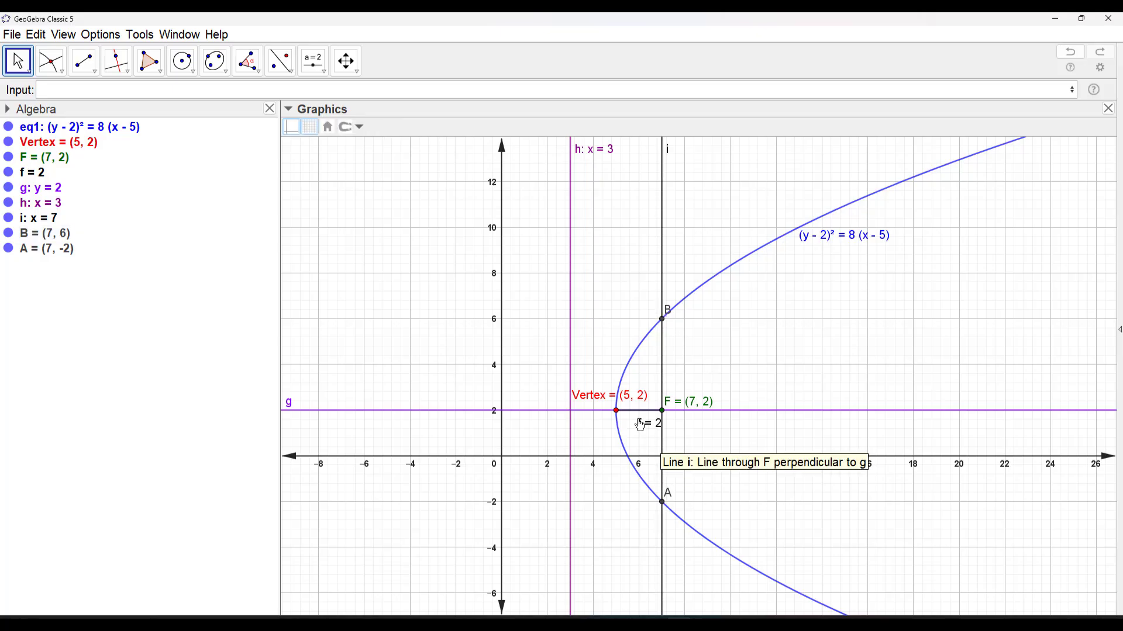
# Hide perpendicular line i and draw a segment from intersection point A to intersection point B
pyautogui.click(13, 221)
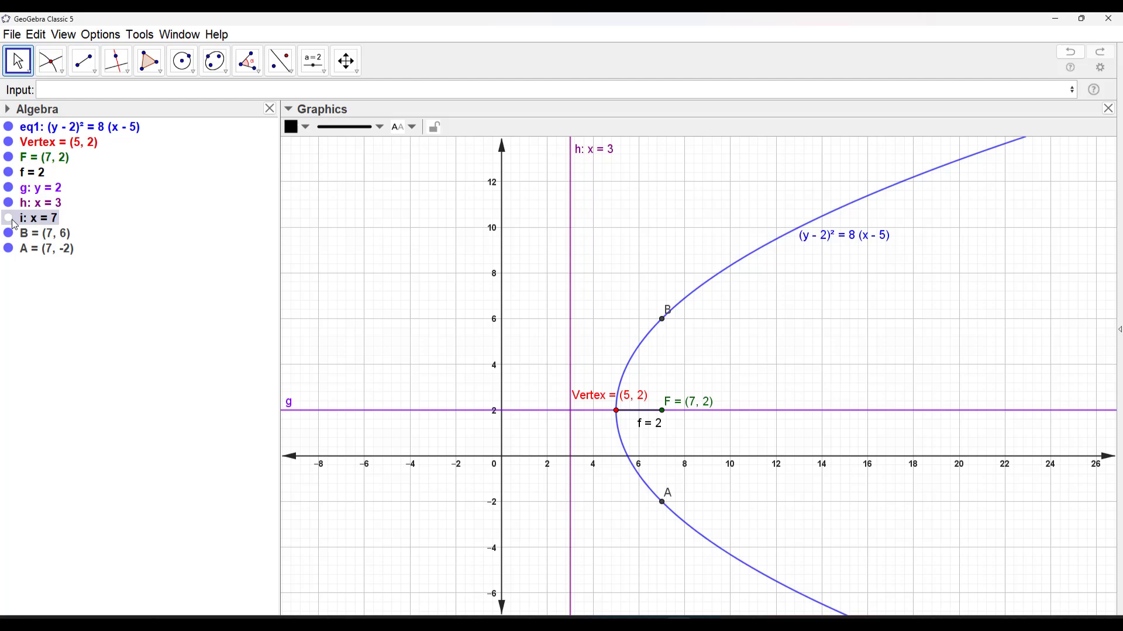
pyautogui.click(562, 348)
pyautogui.click(84, 61)
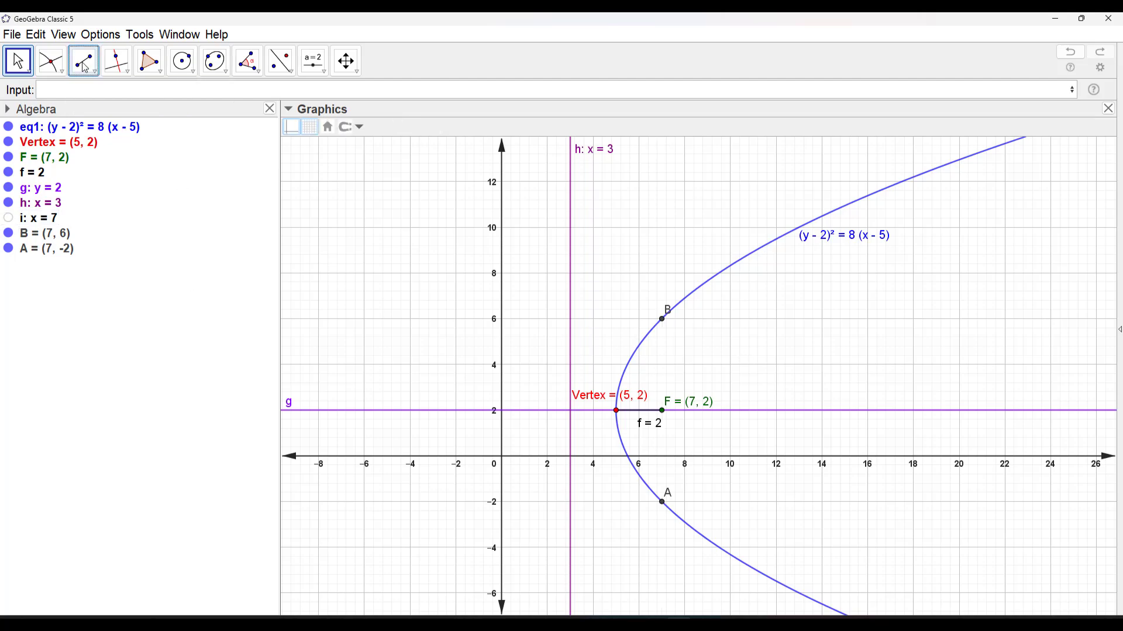
pyautogui.click(662, 502)
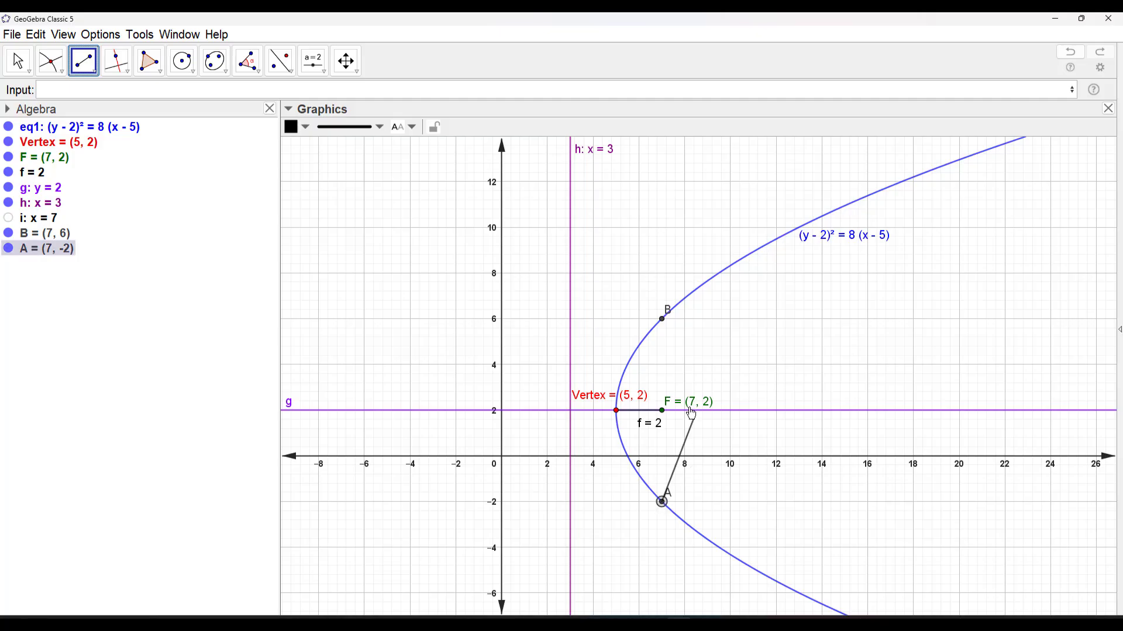
pyautogui.click(662, 320)
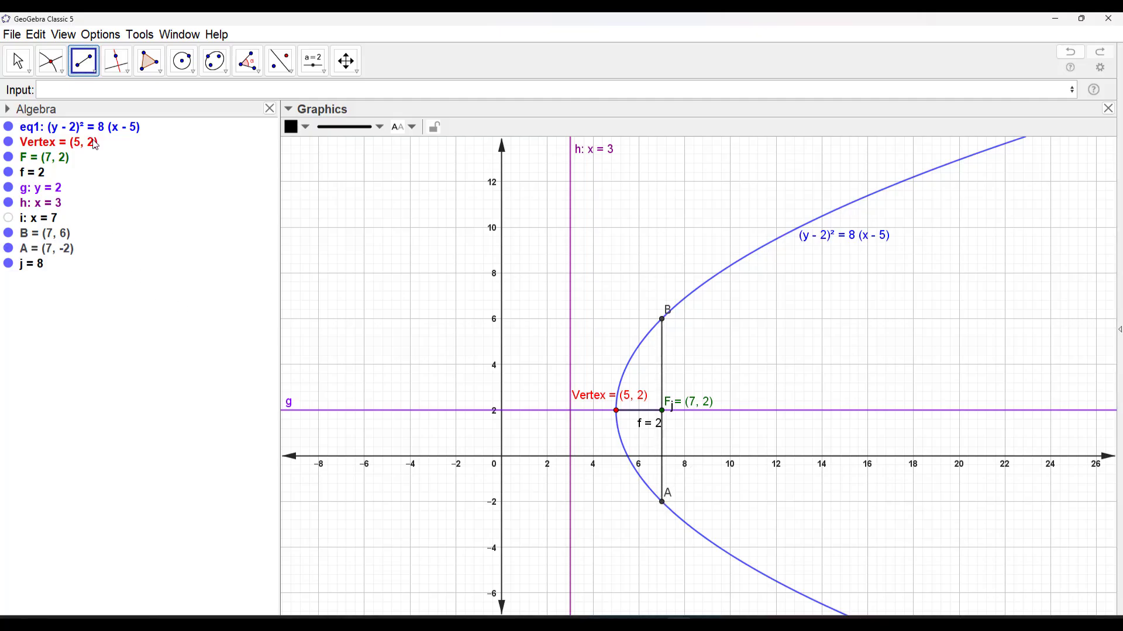
pyautogui.click(18, 62)
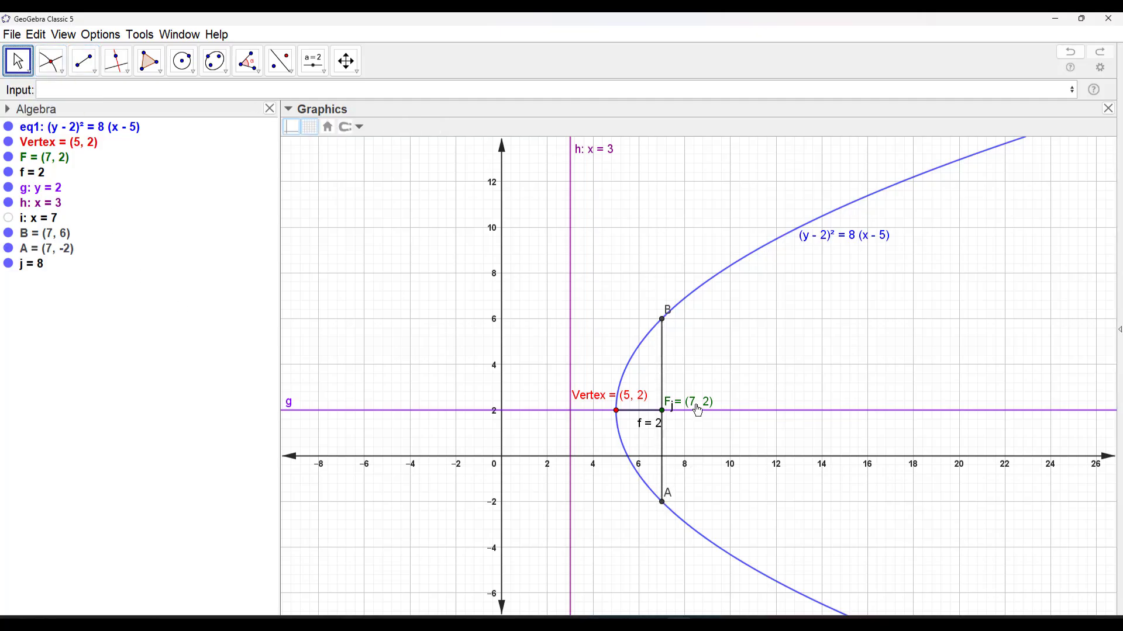
# Separate the overlapping labels of focus F and segment j, and set the segment's label to show Name & Value
pyautogui.moveTo(697, 405); pyautogui.dragTo(677, 394)
pyautogui.click(665, 396)
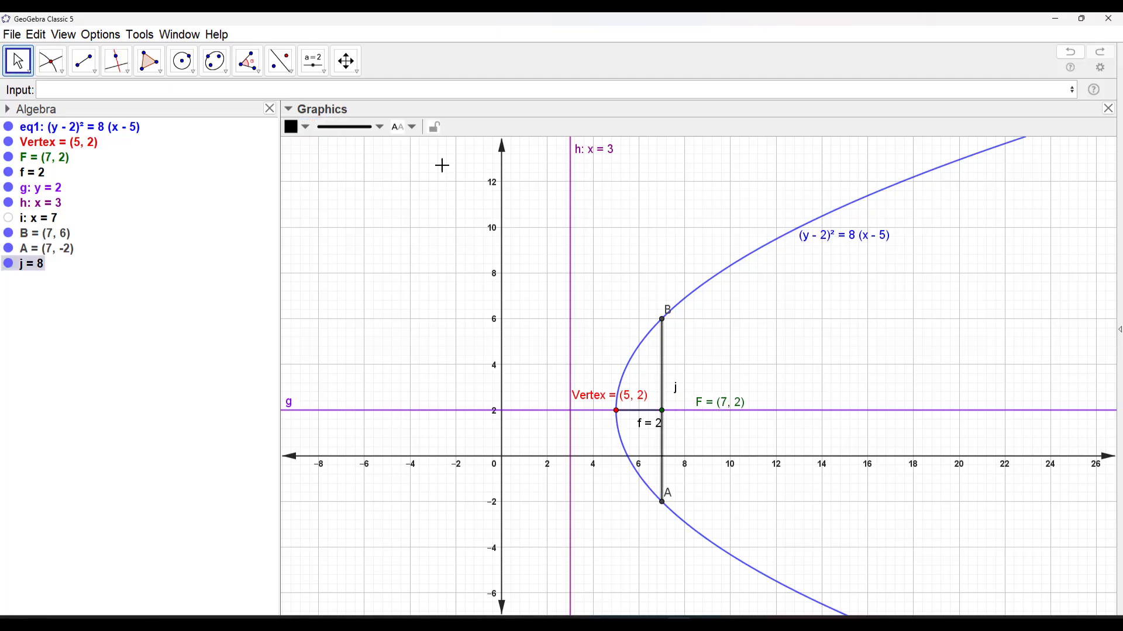
pyautogui.click(409, 127)
pyautogui.click(424, 205)
pyautogui.click(409, 127)
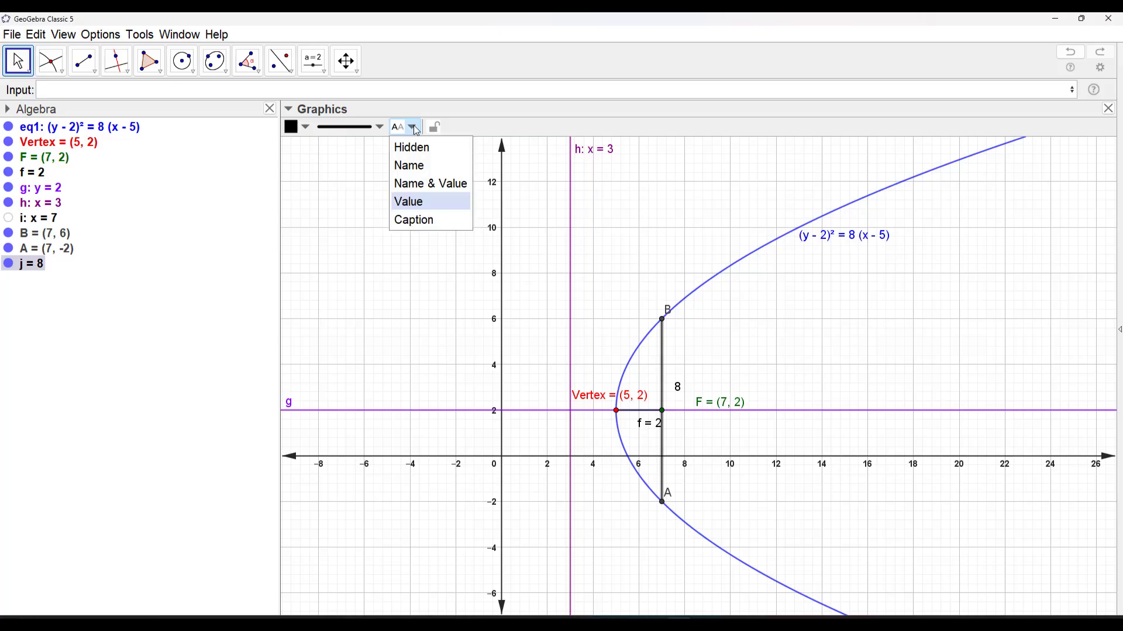
pyautogui.click(420, 186)
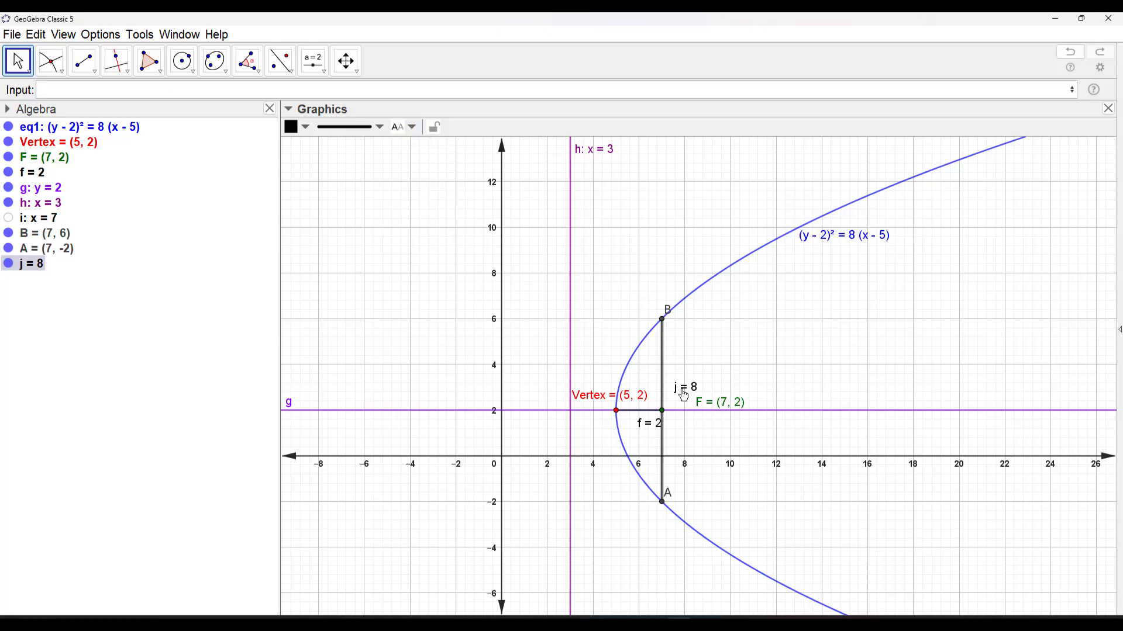
pyautogui.click(746, 376)
# Rename segment j between points A and B as LR
pyautogui.rightClick(683, 388)
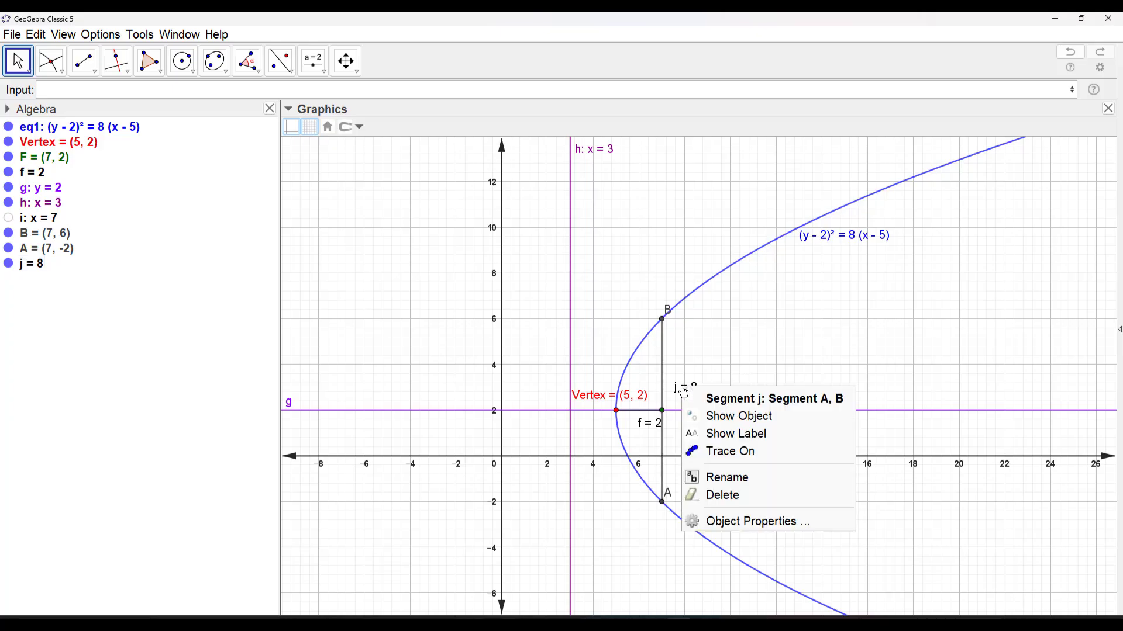
pyautogui.click(720, 478)
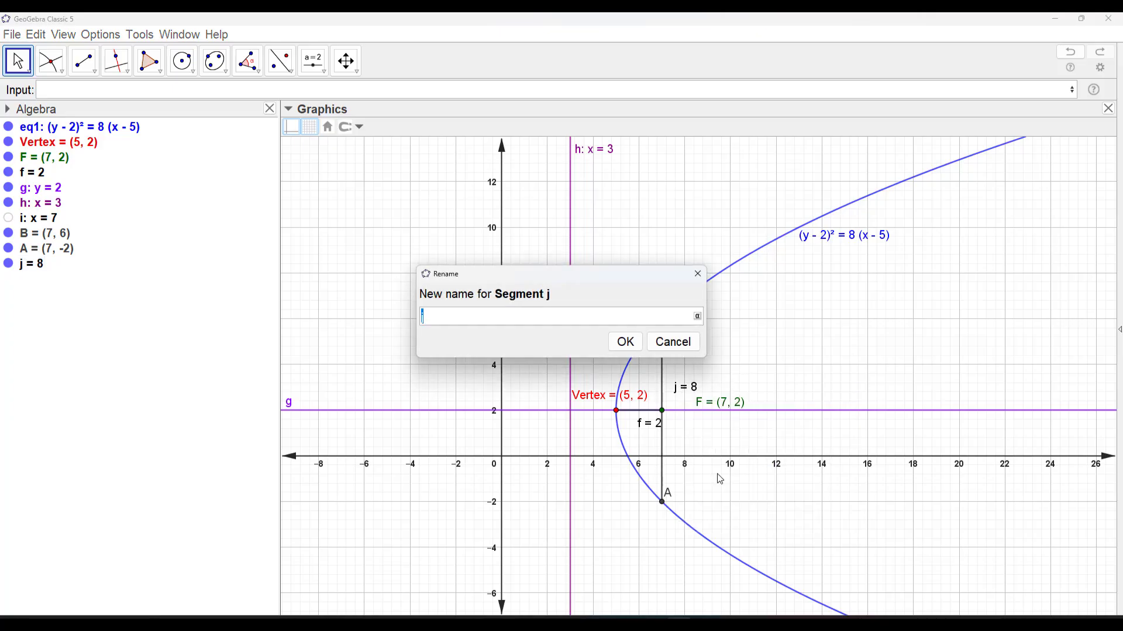
pyautogui.write('LR')
pyautogui.click(625, 343)
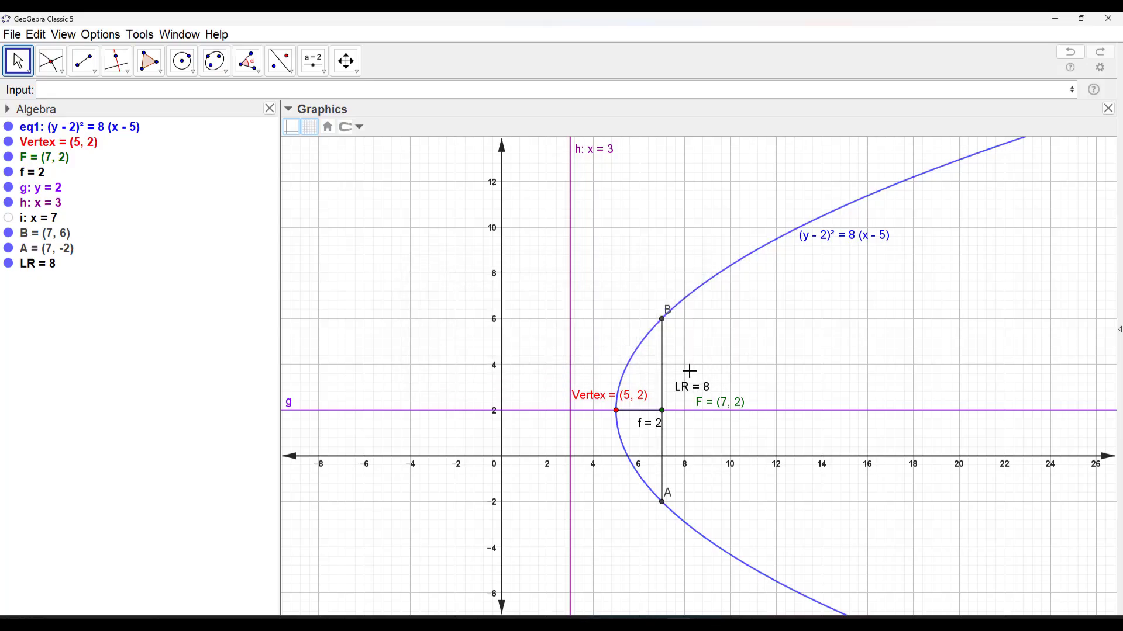
# Change the colour of the latus rectum segment LR to dark purple
pyautogui.click(662, 368)
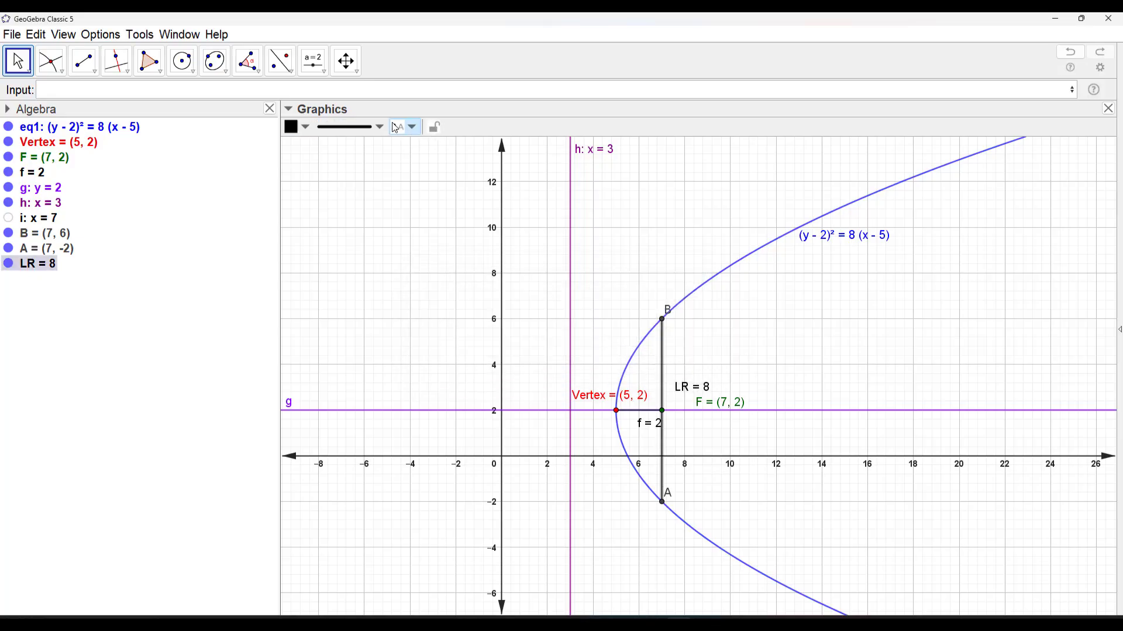
pyautogui.click(305, 128)
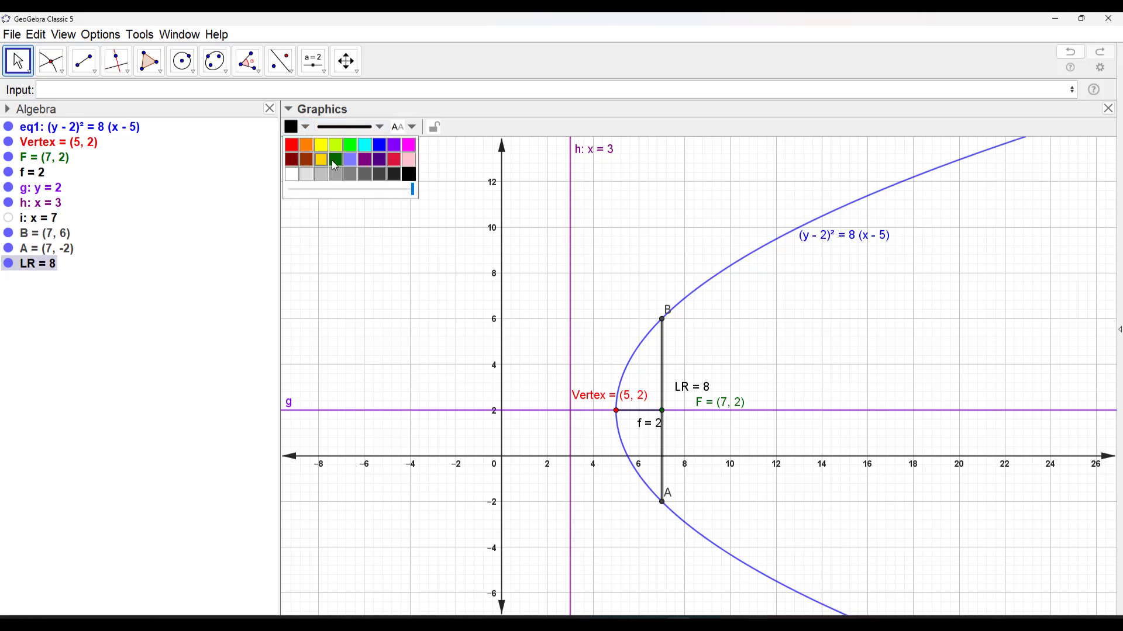
pyautogui.click(365, 159)
pyautogui.click(797, 334)
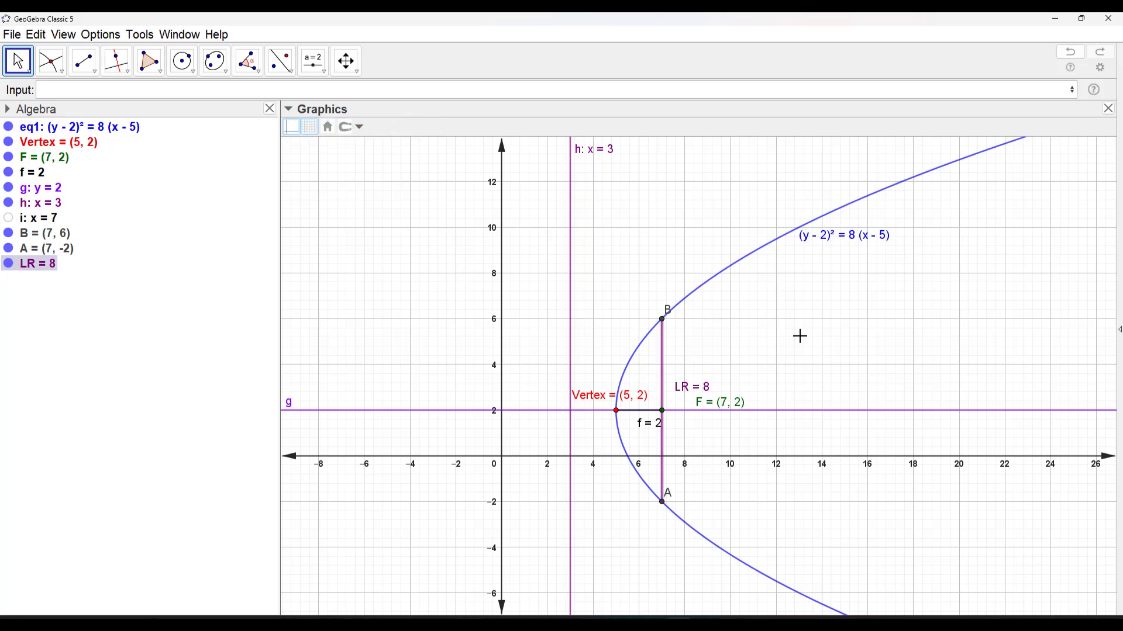
# Rename the horizontal axis line g as Axis
pyautogui.scroll(-3, 849, 367)
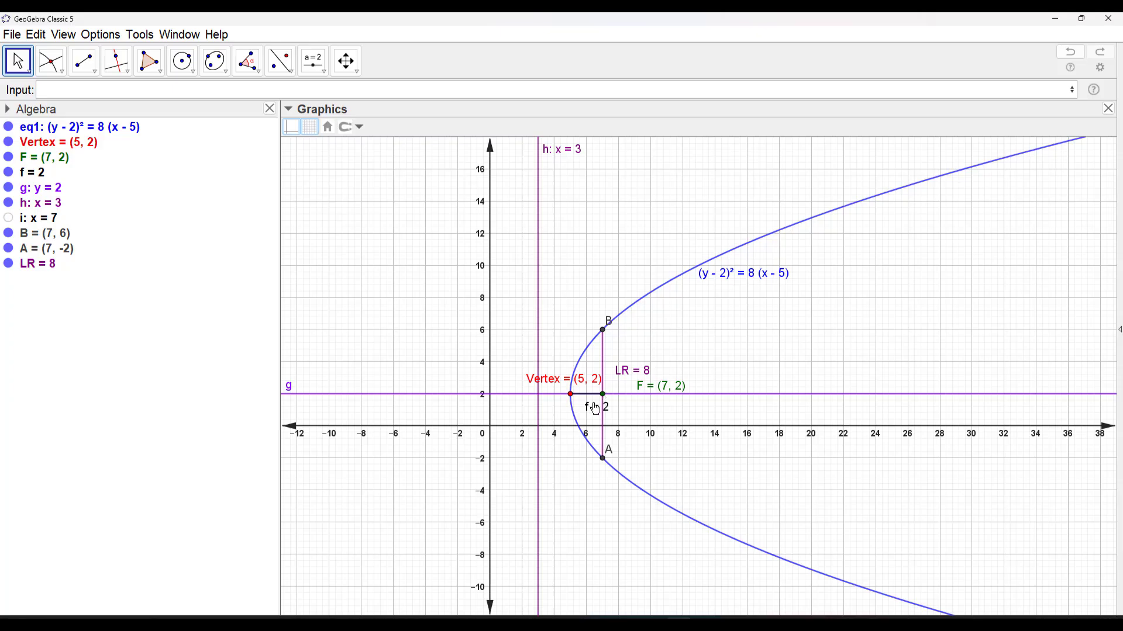
pyautogui.rightClick(302, 394)
pyautogui.click(374, 539)
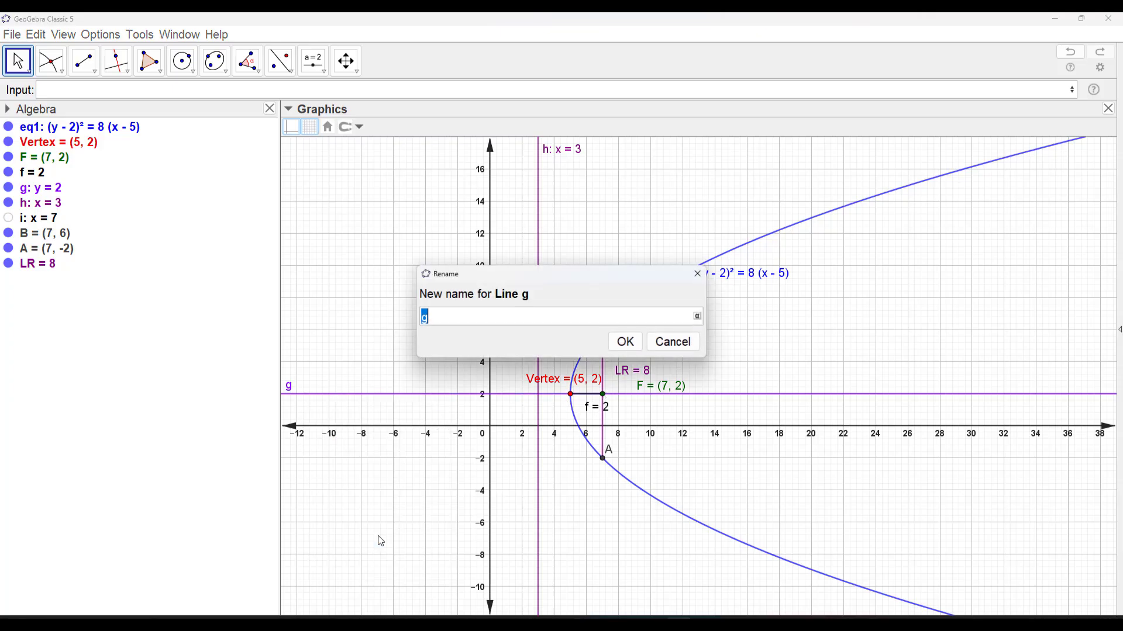
pyautogui.write('Axis')
pyautogui.press('Return')
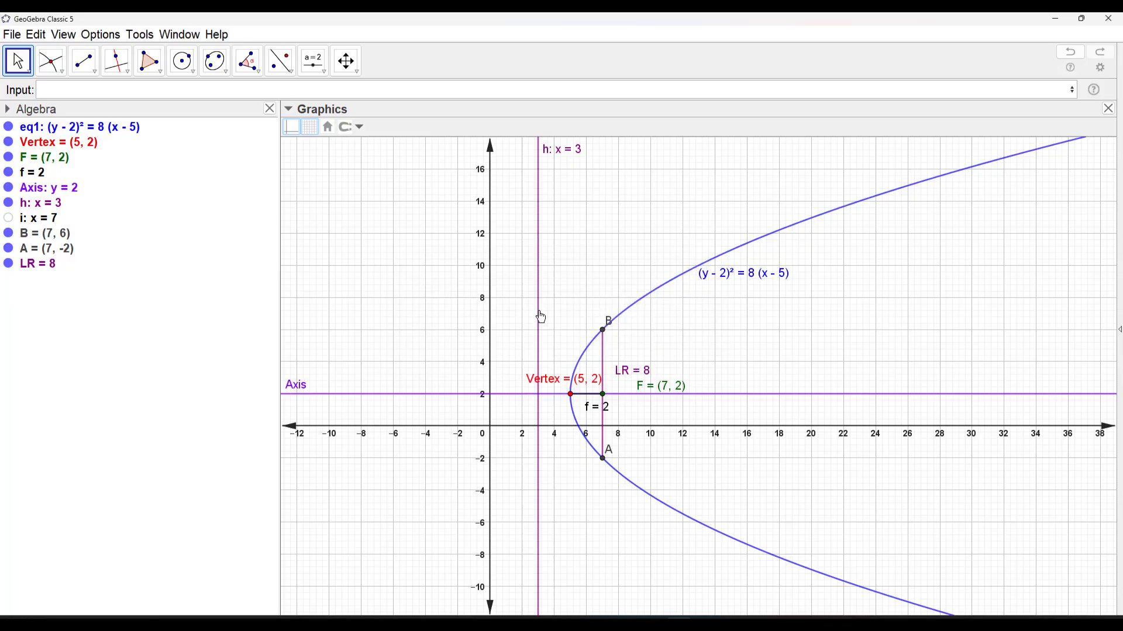
# Rename the vertical line h as directrix
pyautogui.rightClick(541, 318)
pyautogui.click(600, 458)
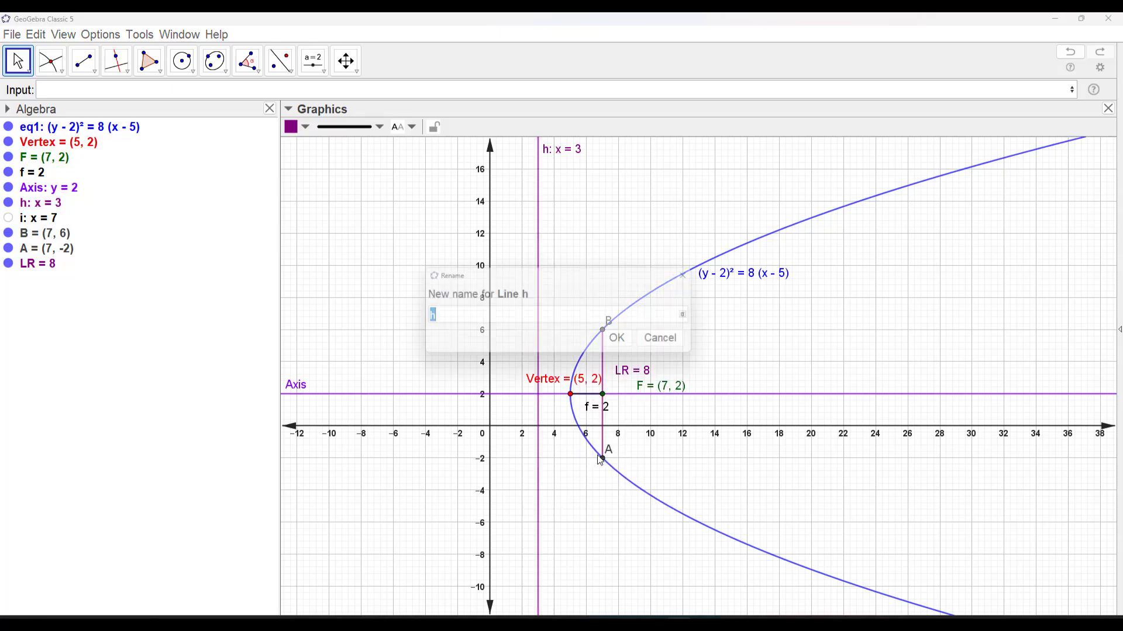
pyautogui.write('directrix')
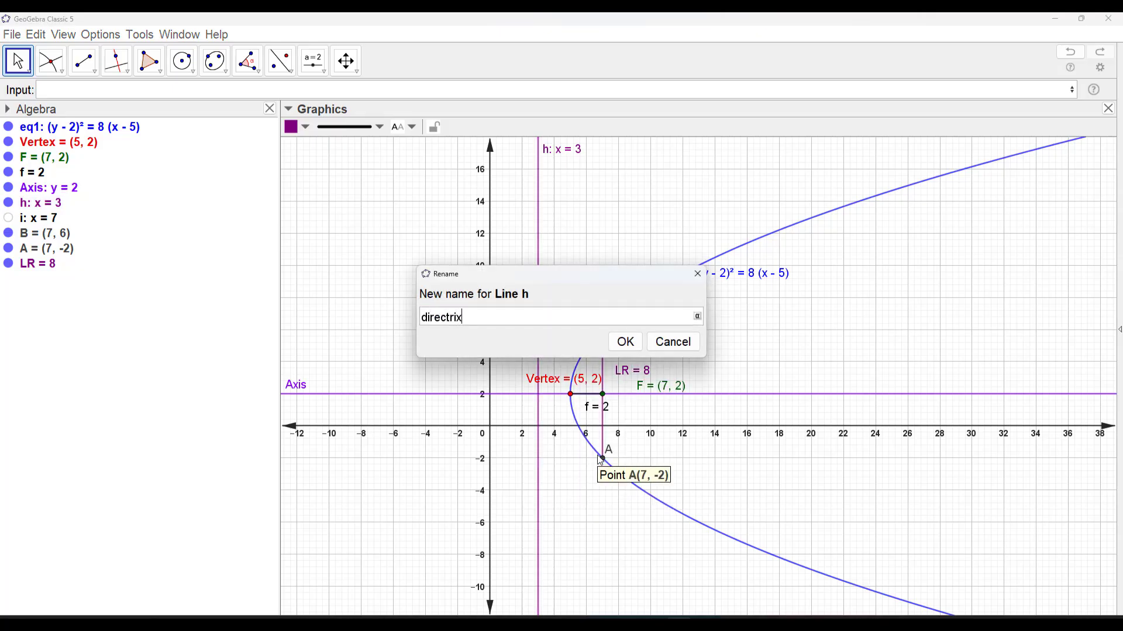
pyautogui.press('Return')
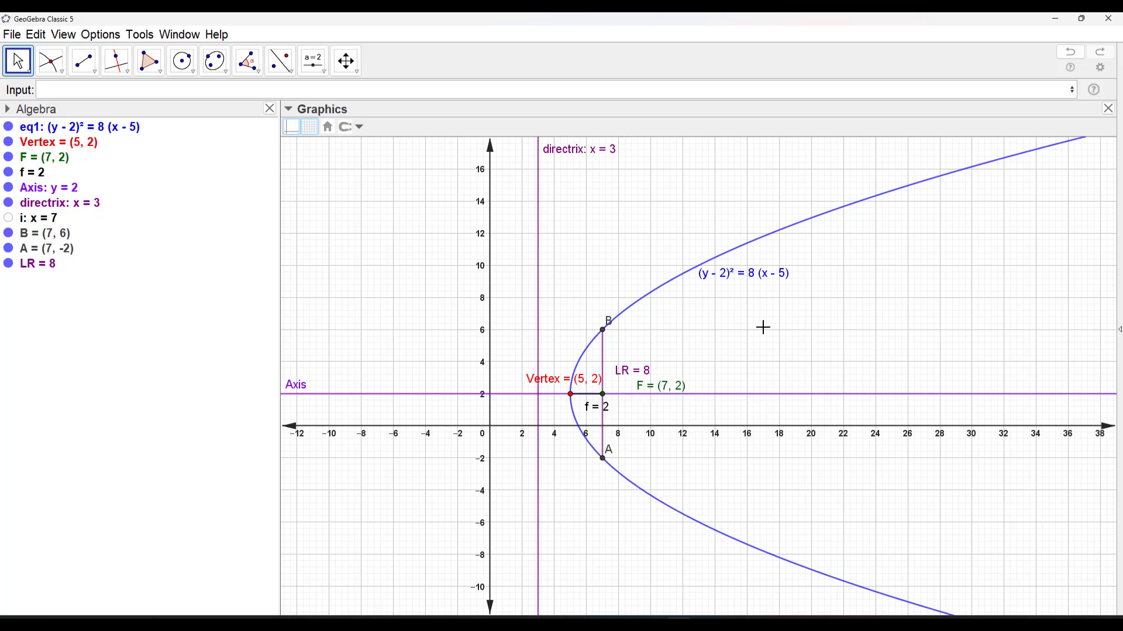
pyautogui.moveTo(828, 346); pyautogui.dragTo(782, 351)
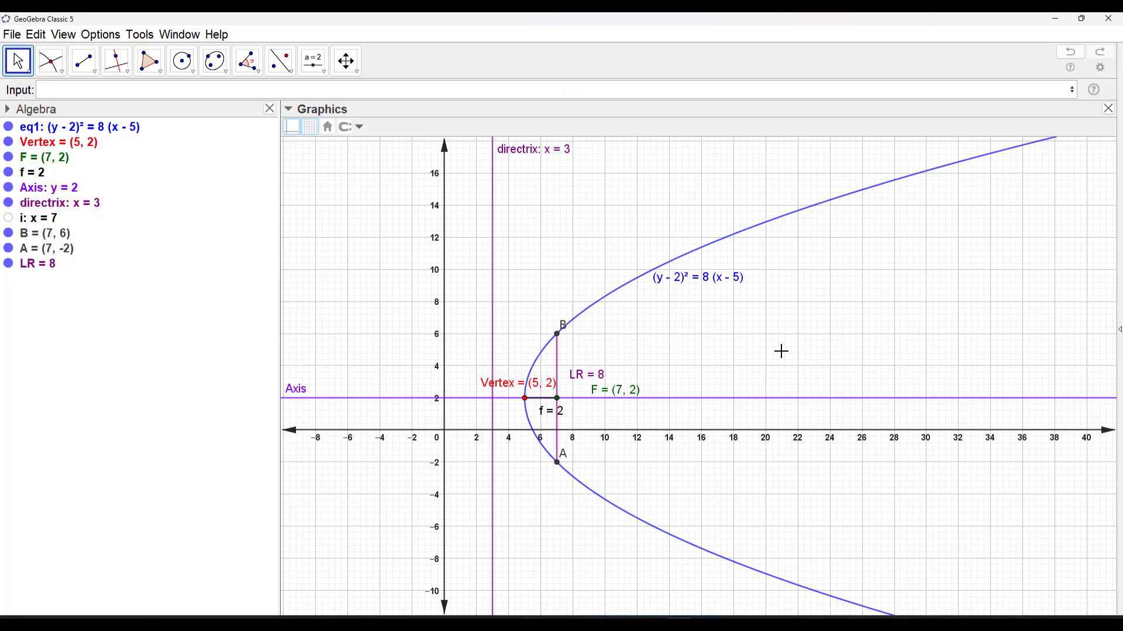